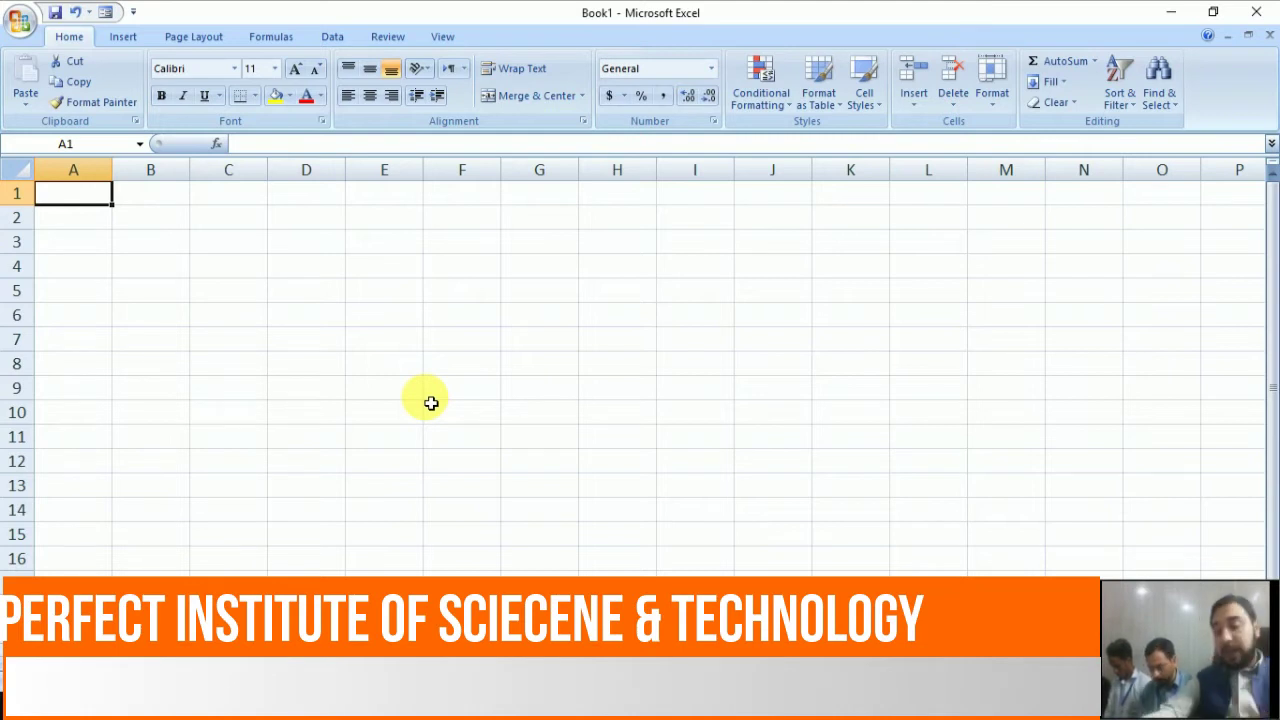
Step: Enter the headers ITEM, PRICE and QUANTITY in cells A1 to C1
{"action": "type", "text": "Hi"}
{"action": "key", "text": "BackSpace"}
{"action": "key", "text": "BackSpace"}
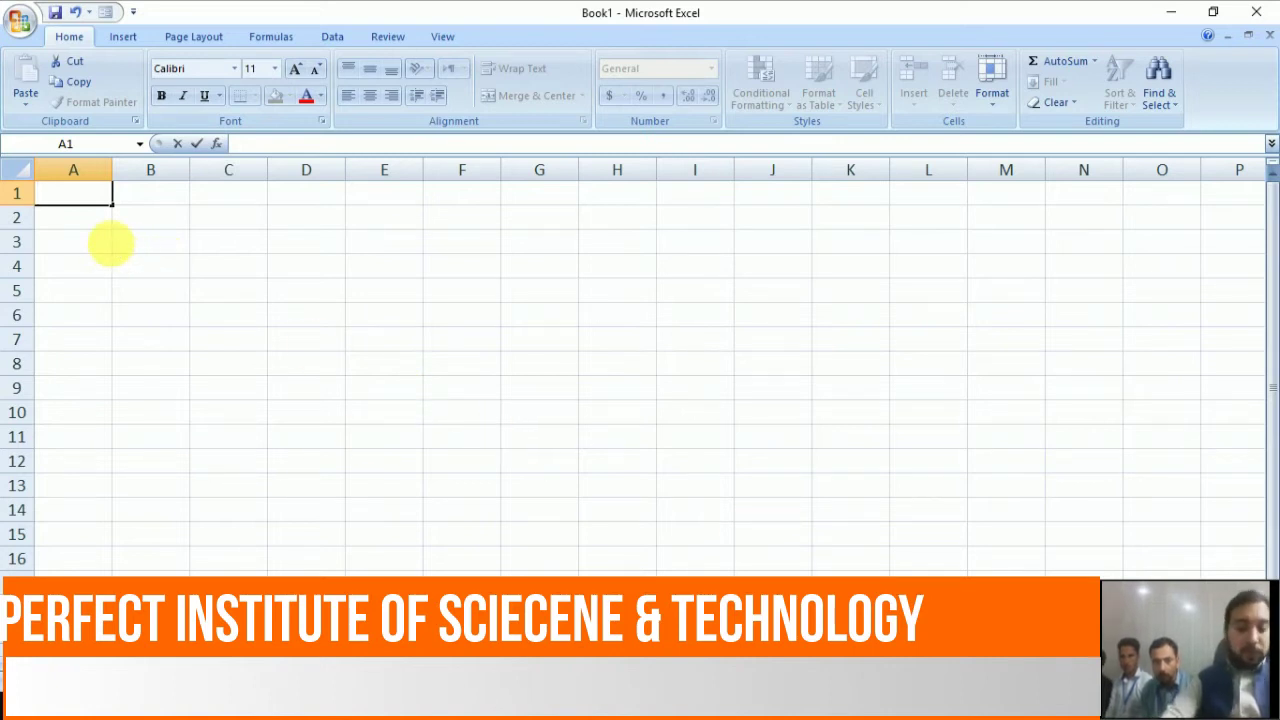
{"action": "type", "text": "ITEM"}
{"action": "key", "text": "Tab"}
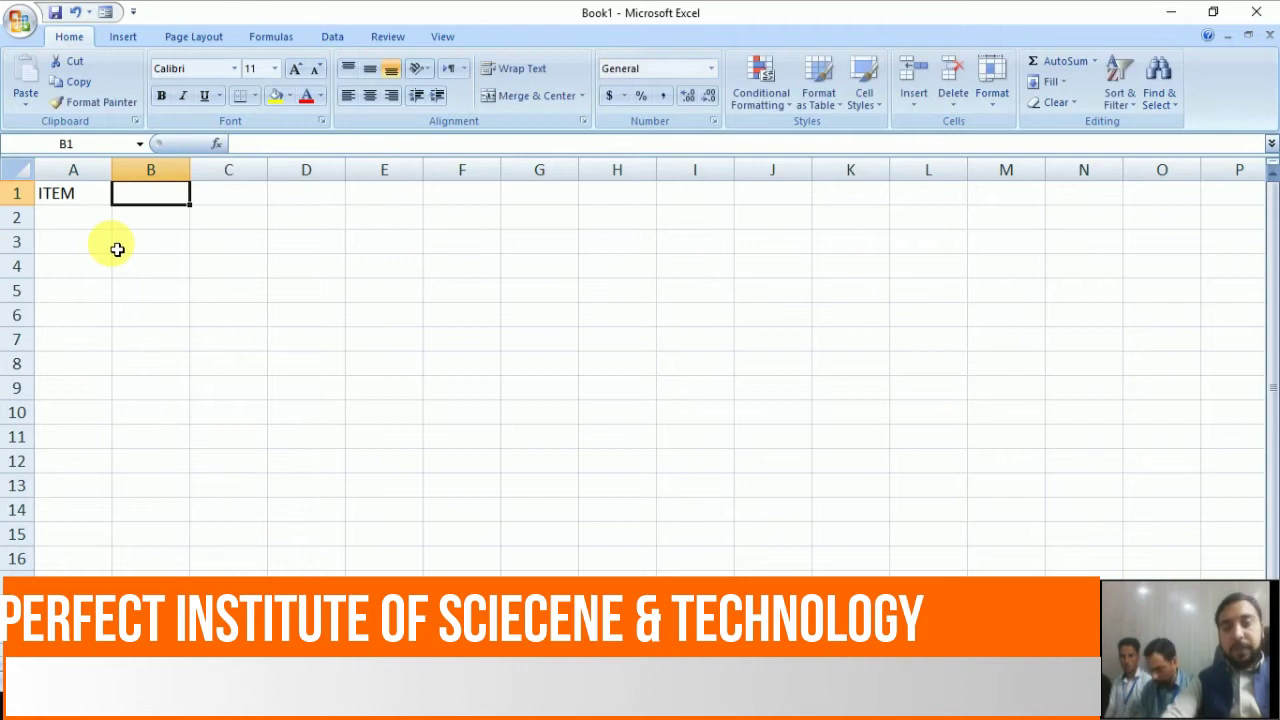
{"action": "type", "text": "PRIC"}
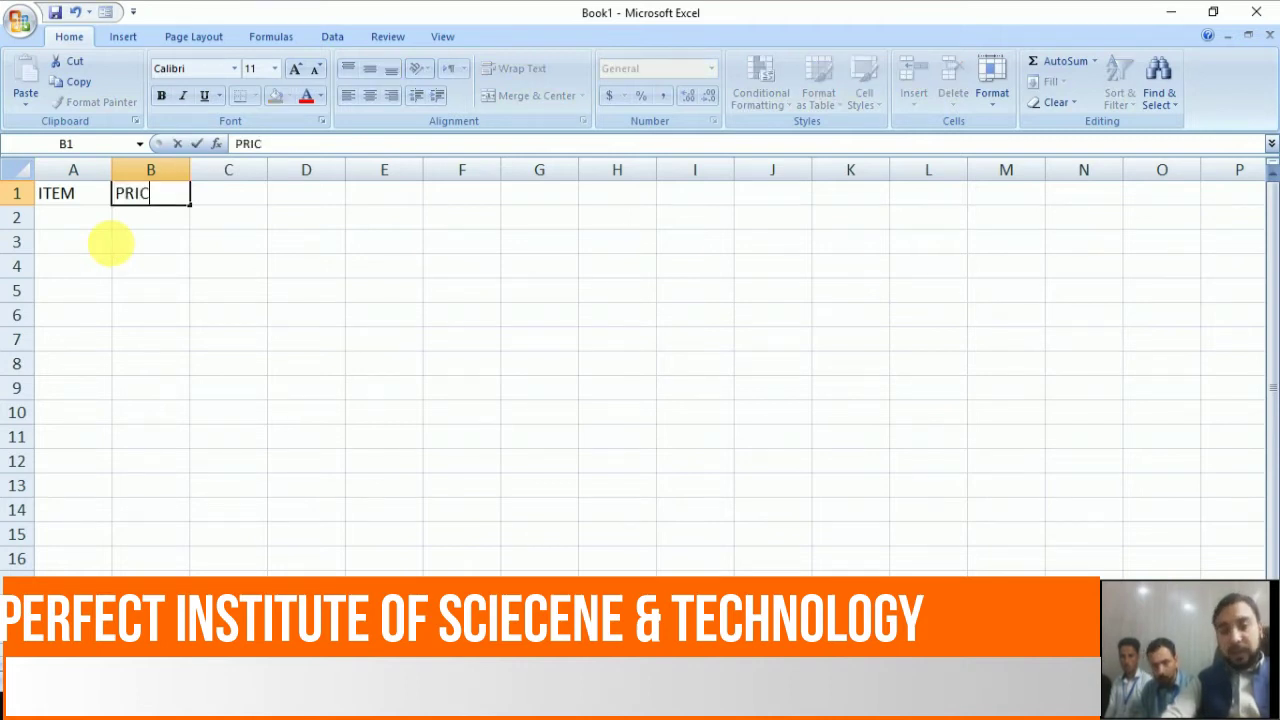
{"action": "type", "text": "E"}
{"action": "key", "text": "Tab"}
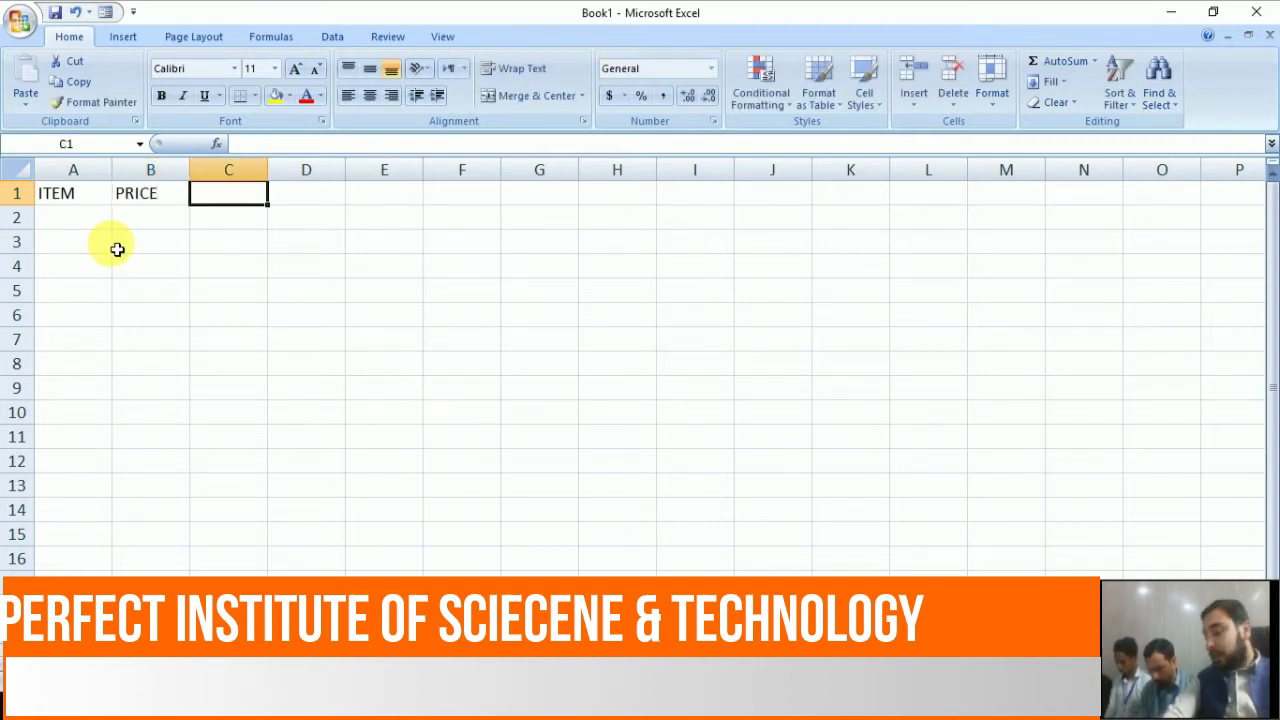
{"action": "type", "text": "QUA"}
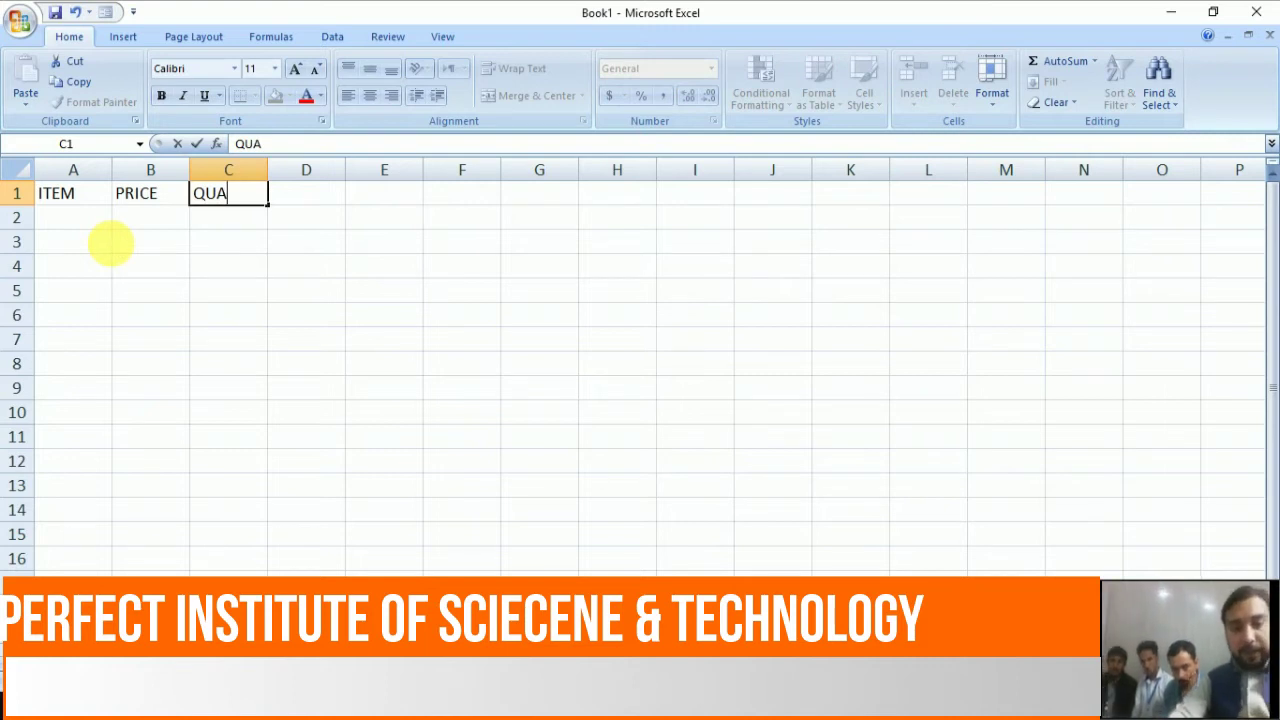
{"action": "type", "text": "NTITY"}
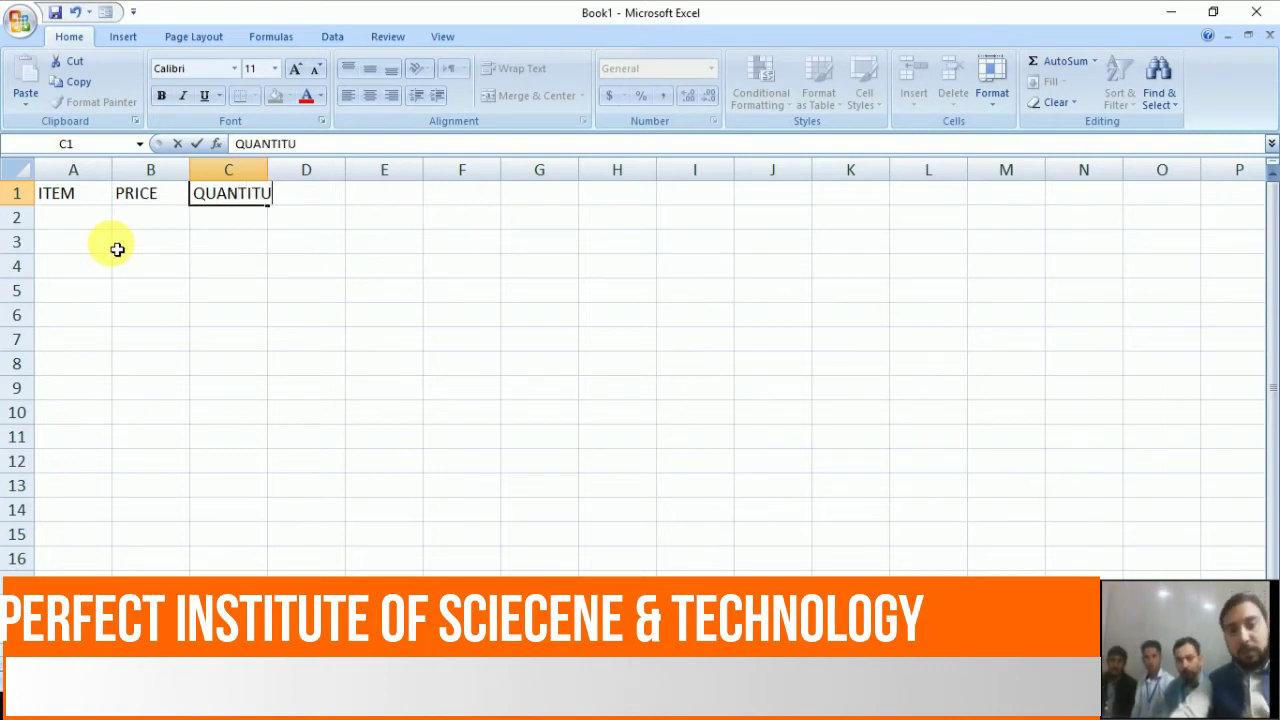
{"action": "key", "text": "Tab"}
Step: Add the headers TOTAL, DISCOUNT and NET AMOUNT in D1 to F1, fixing a typo
{"action": "type", "text": "TOT"}
{"action": "key", "text": "Tab"}
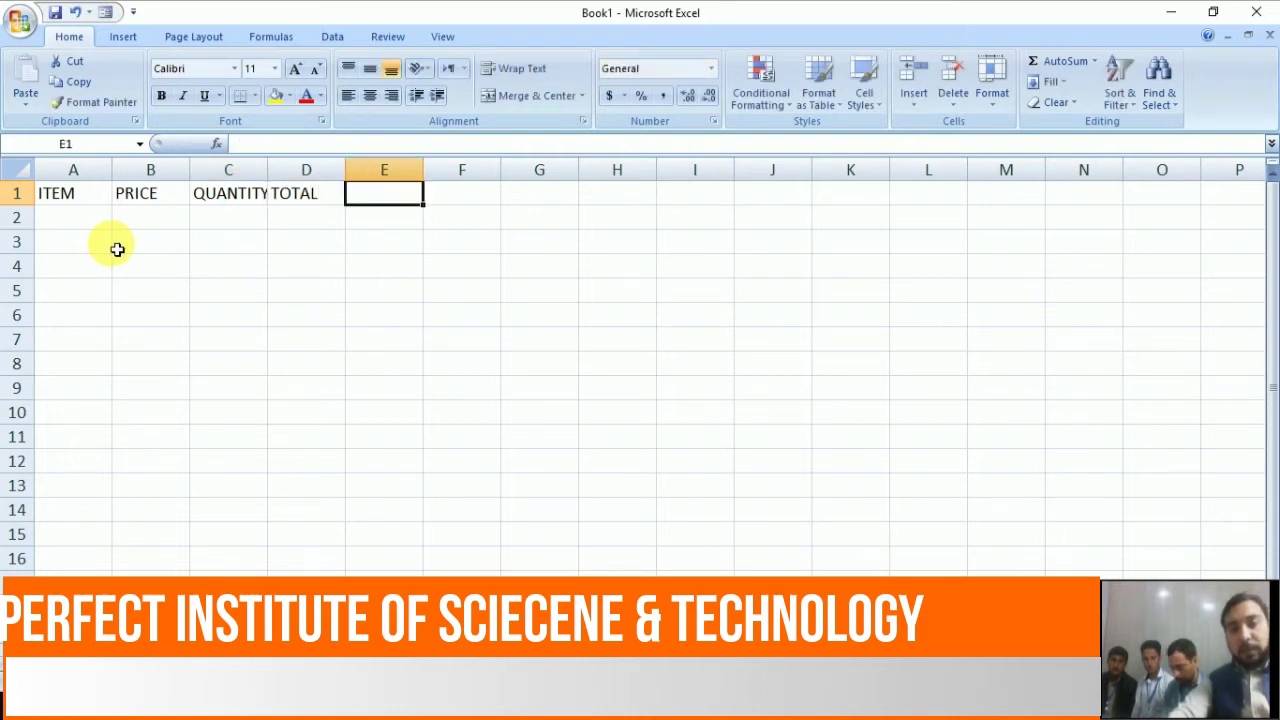
{"action": "type", "text": "DISCOU"}
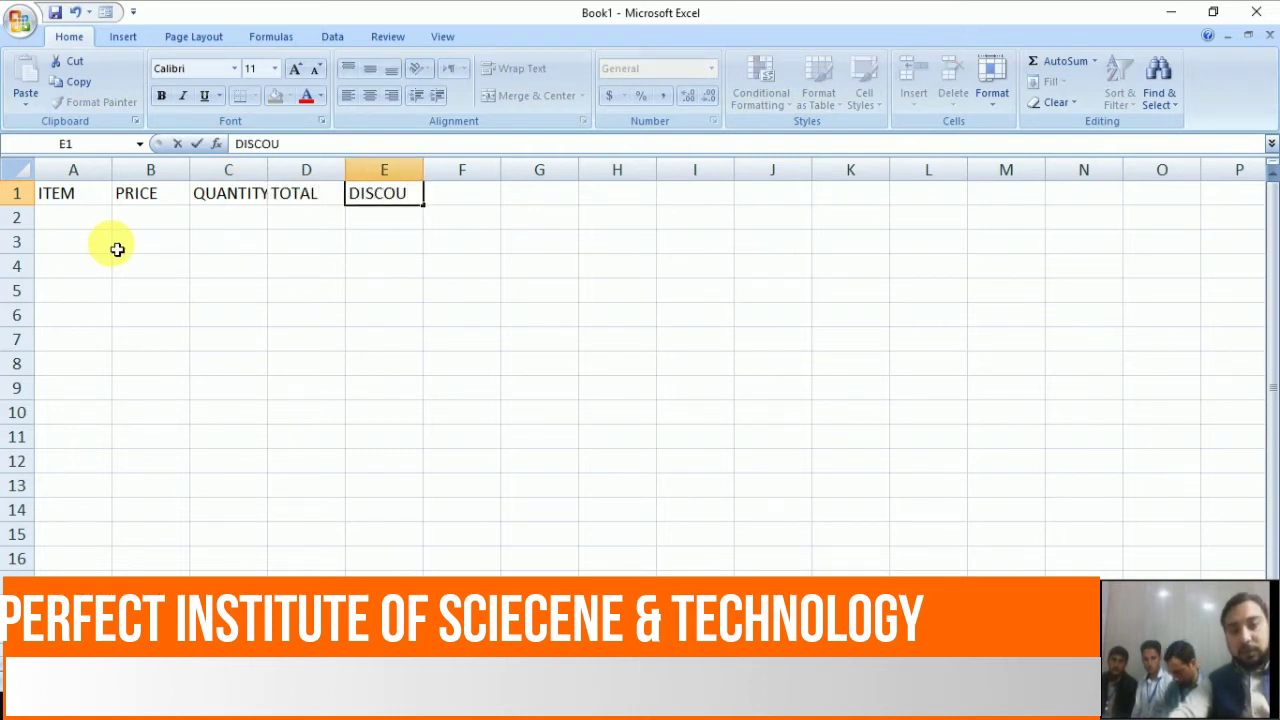
{"action": "type", "text": "NT"}
{"action": "key", "text": "Tab"}
{"action": "type", "text": "NE"}
{"action": "type", "text": " AM"}
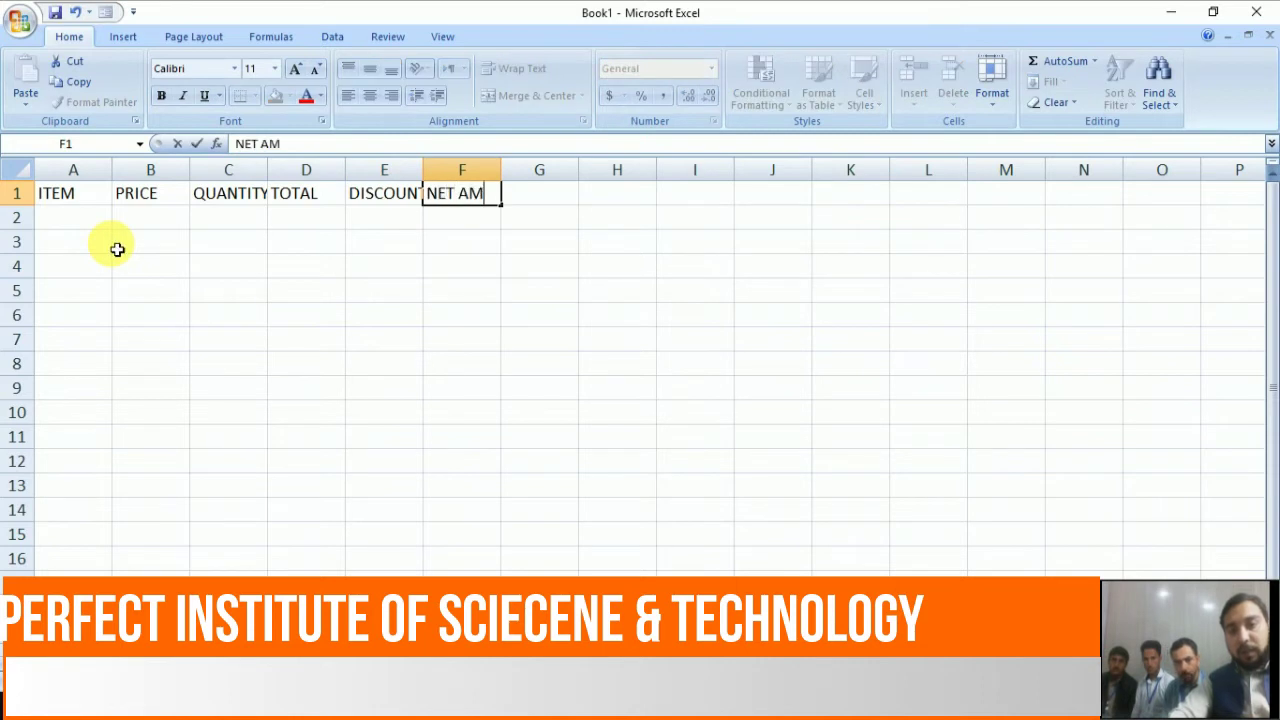
{"action": "type", "text": "NGT"}
{"action": "key", "text": "BackSpace"}
{"action": "key", "text": "BackSpace"}
{"action": "type", "text": "T"}
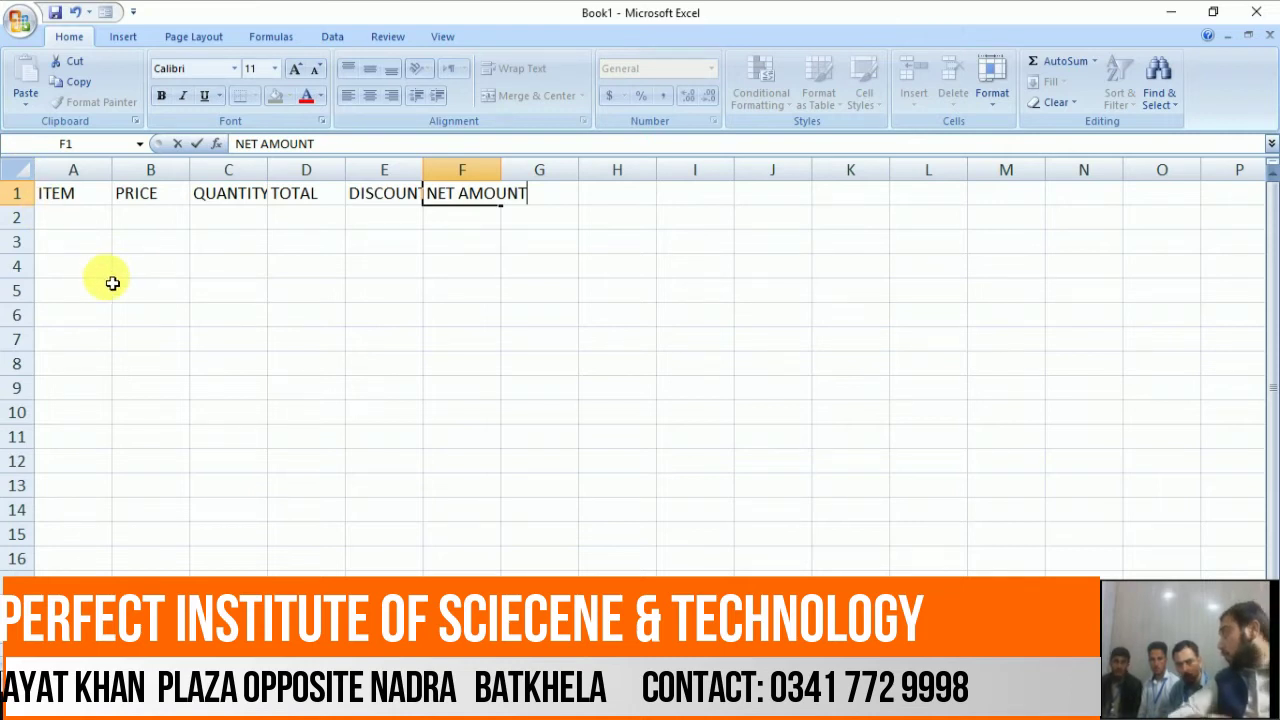
{"action": "left_click", "coordinate": [88, 248]}
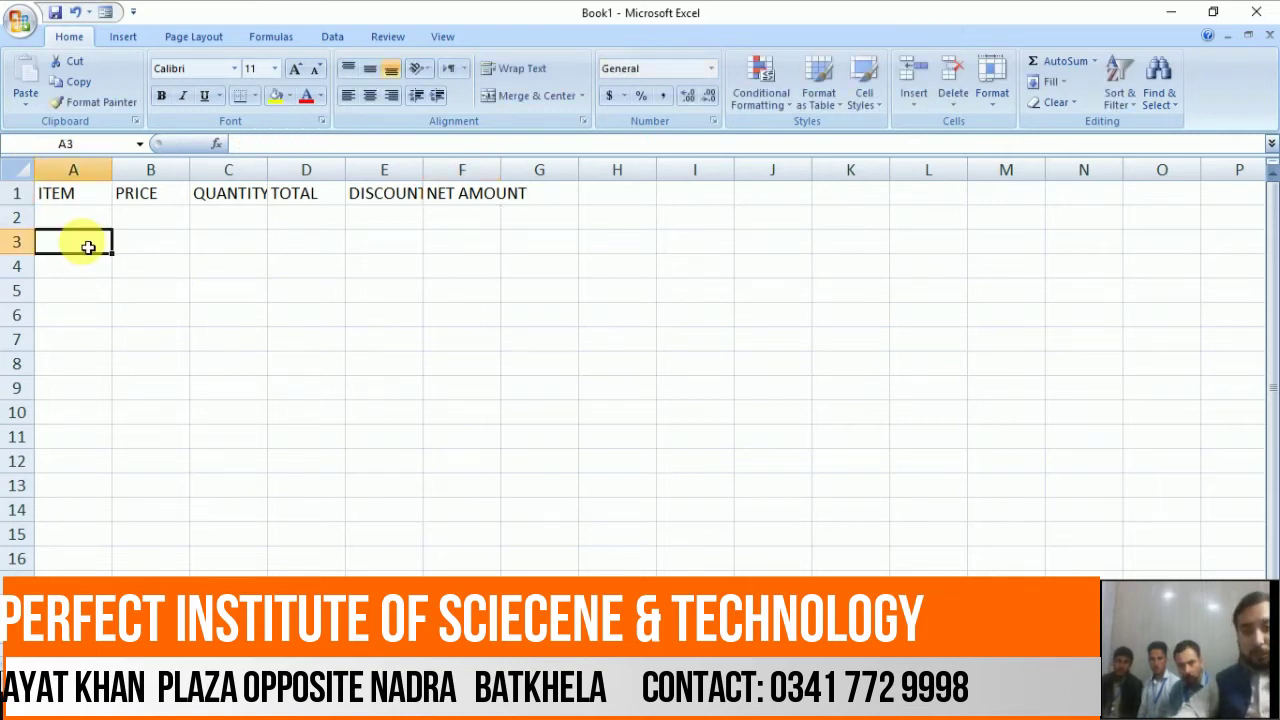
{"action": "left_click", "coordinate": [464, 251]}
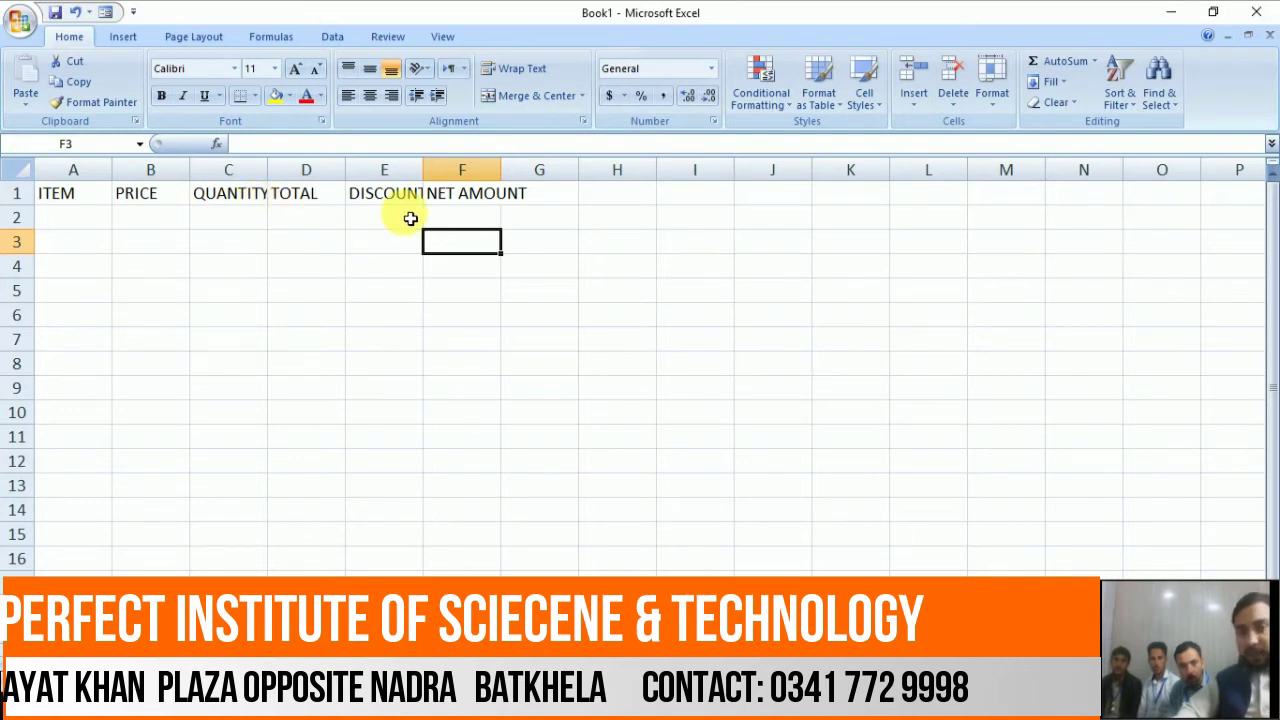
{"action": "left_click", "coordinate": [565, 213]}
{"action": "left_click", "coordinate": [569, 197]}
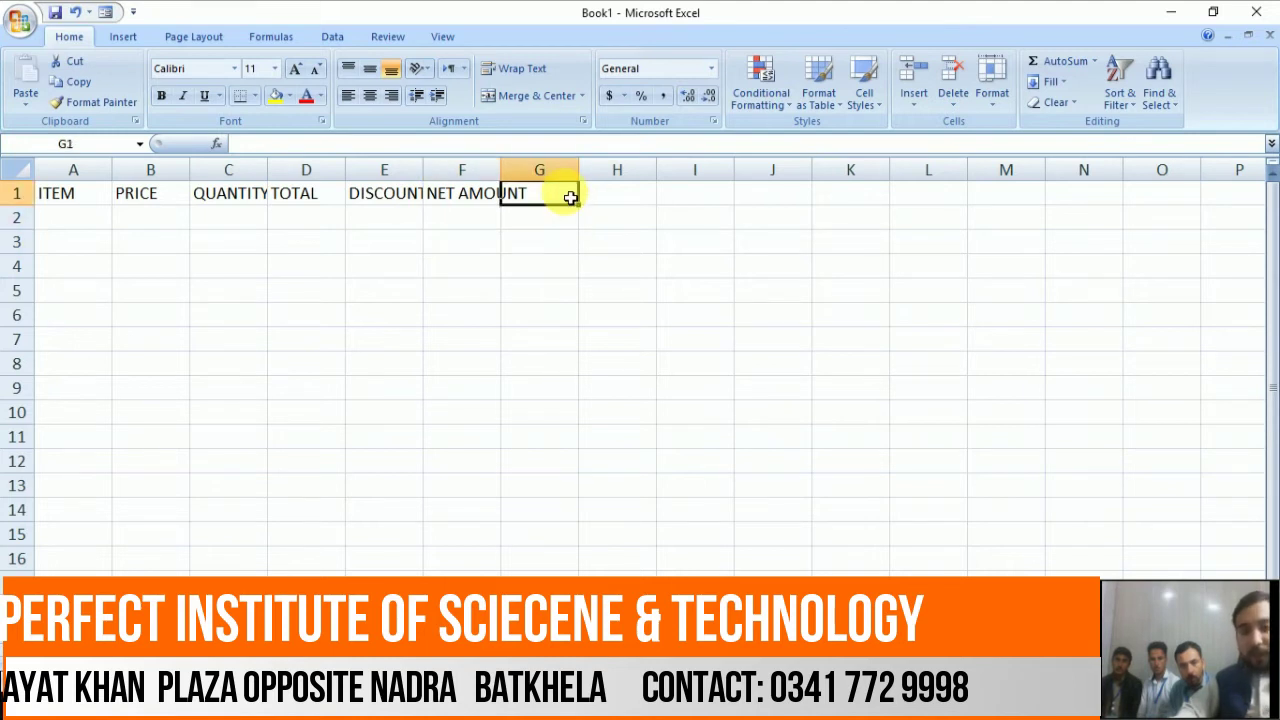
{"action": "type", "text": "2"}
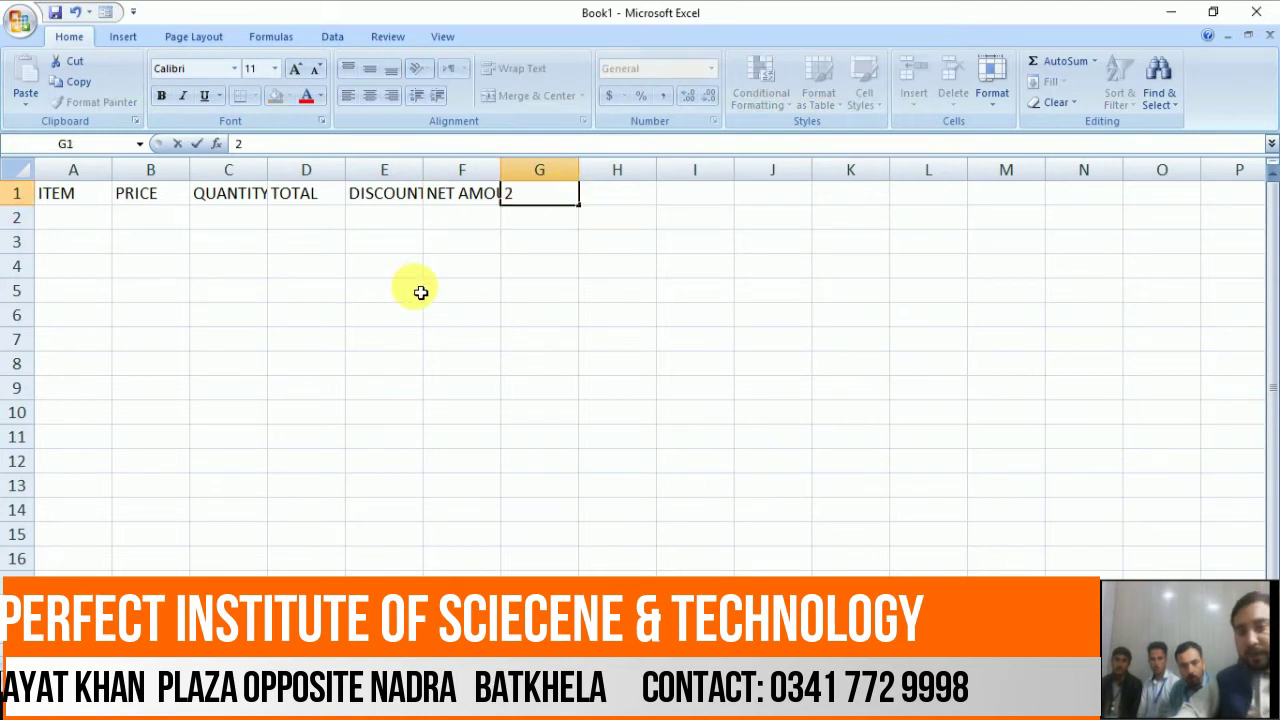
{"action": "left_click", "coordinate": [418, 289]}
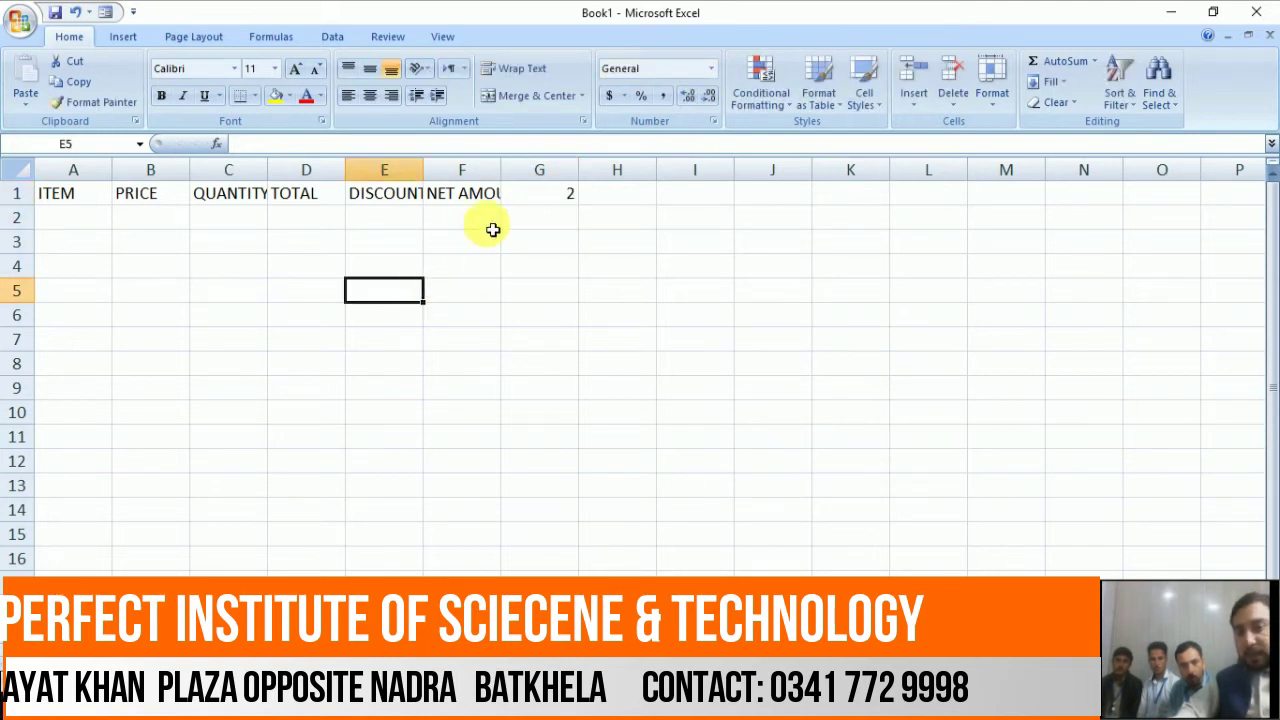
{"action": "left_click", "coordinate": [554, 194]}
{"action": "key", "text": "BackSpace"}
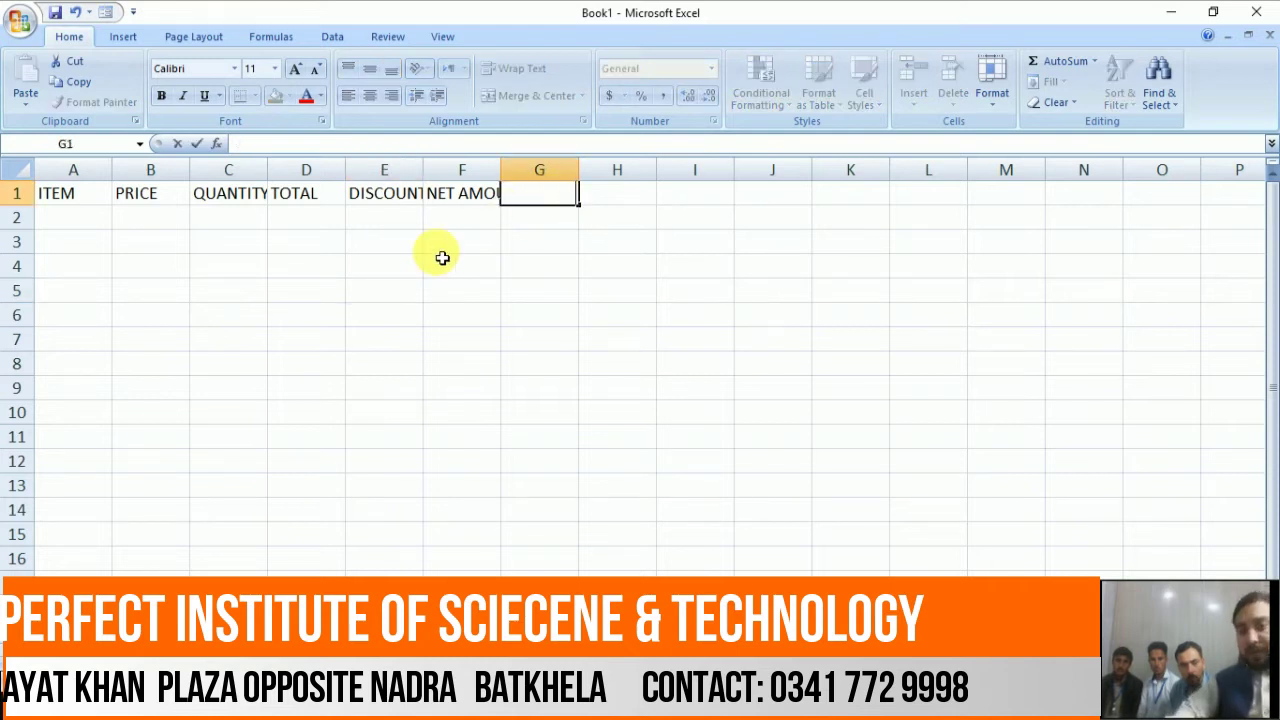
{"action": "left_click", "coordinate": [440, 246]}
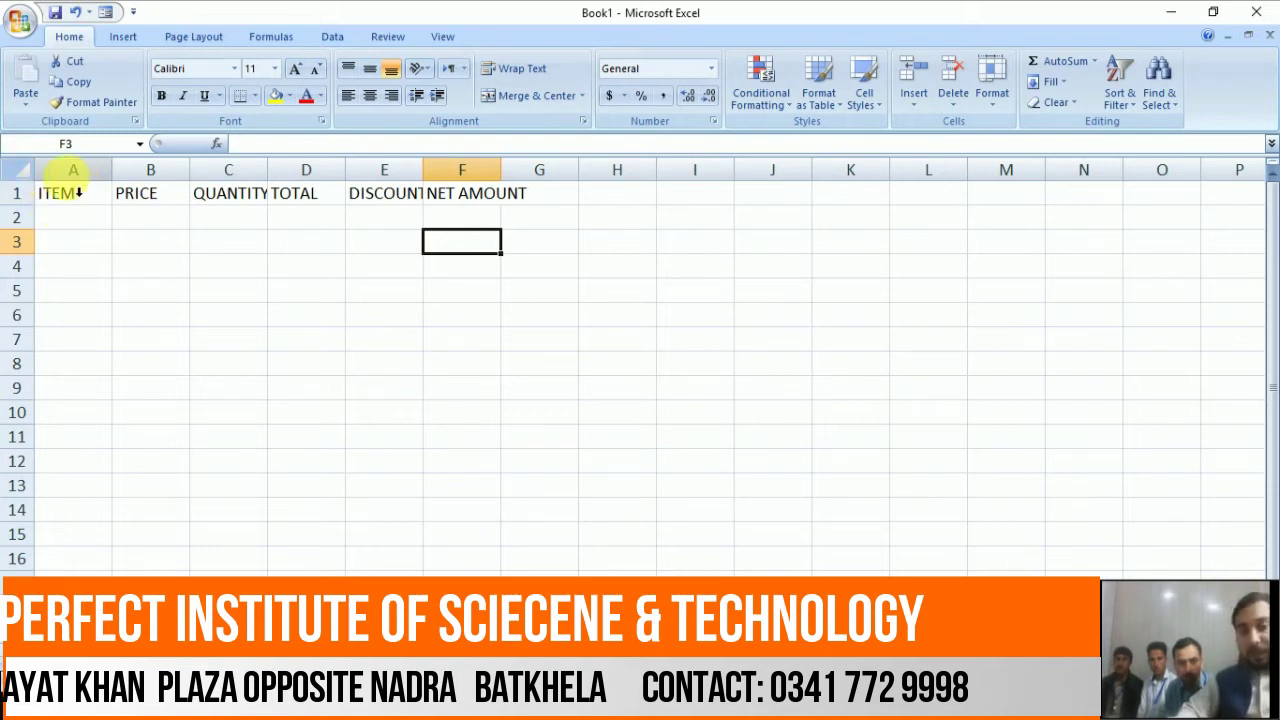
Step: AutoFit all columns to their headers, then widen and narrow column F to fit NET AMOUNT
{"action": "left_click", "coordinate": [22, 179]}
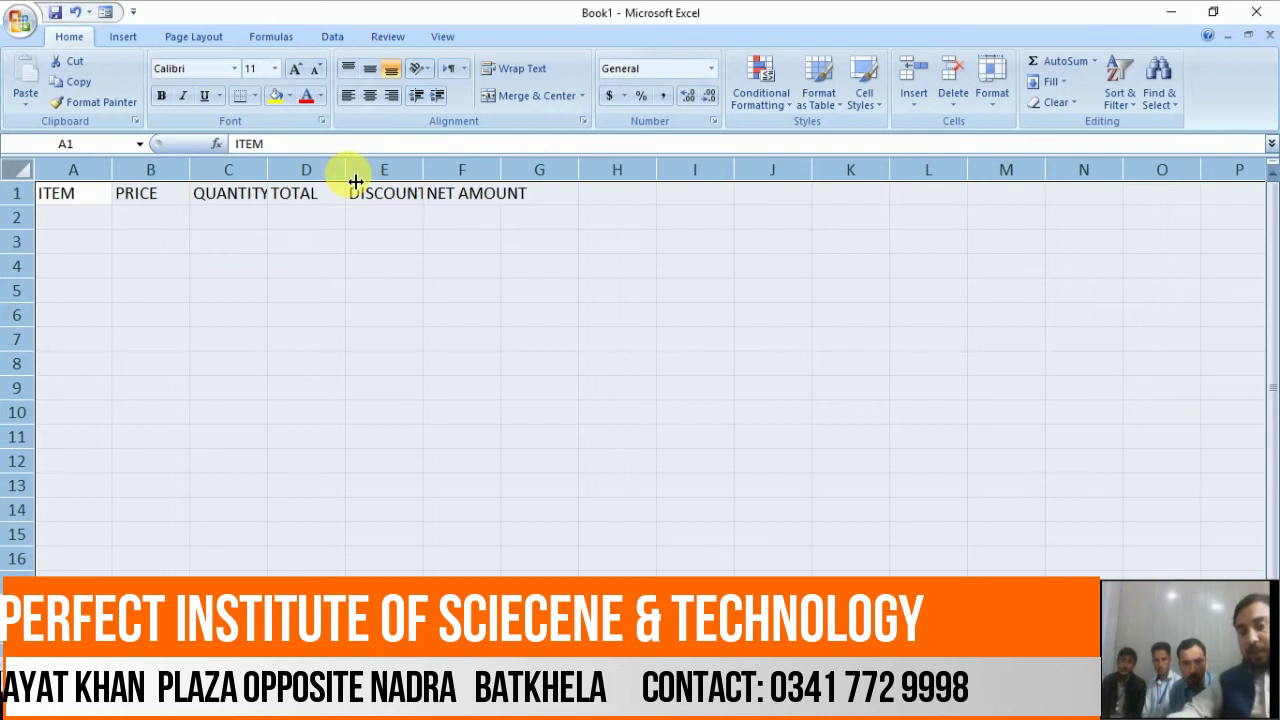
{"action": "double_click", "coordinate": [355, 181]}
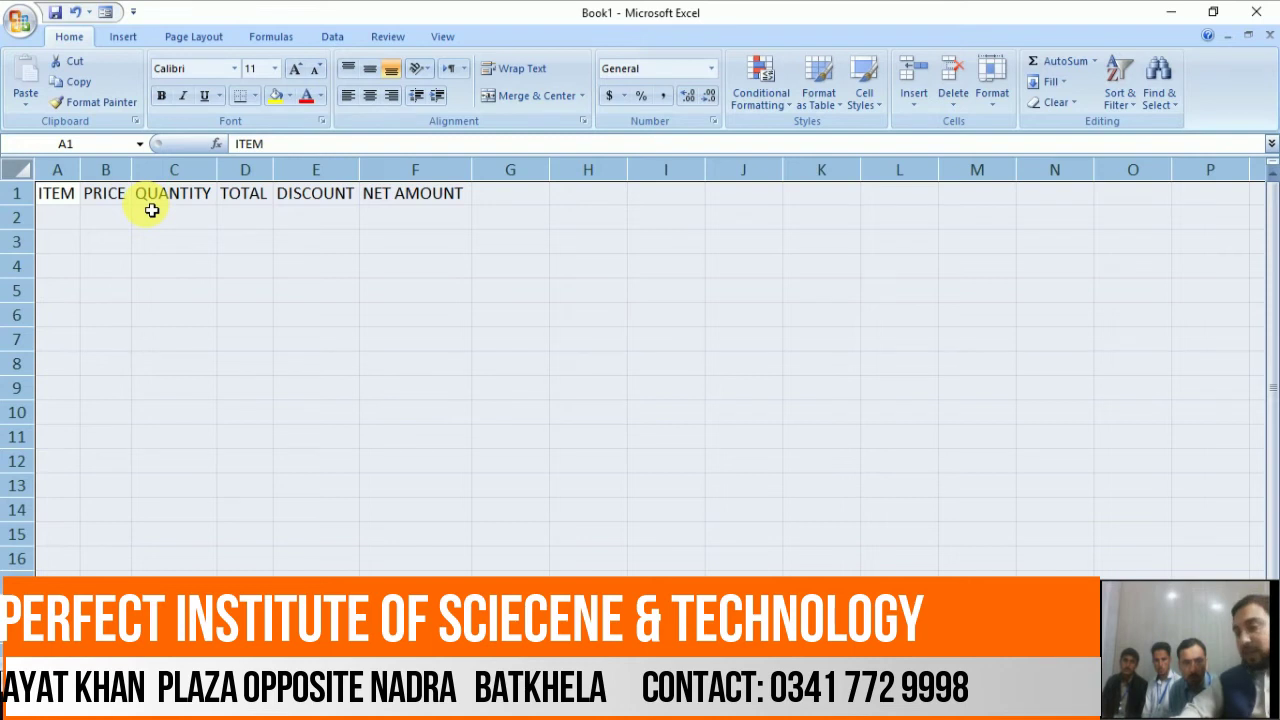
{"action": "left_click", "coordinate": [57, 216]}
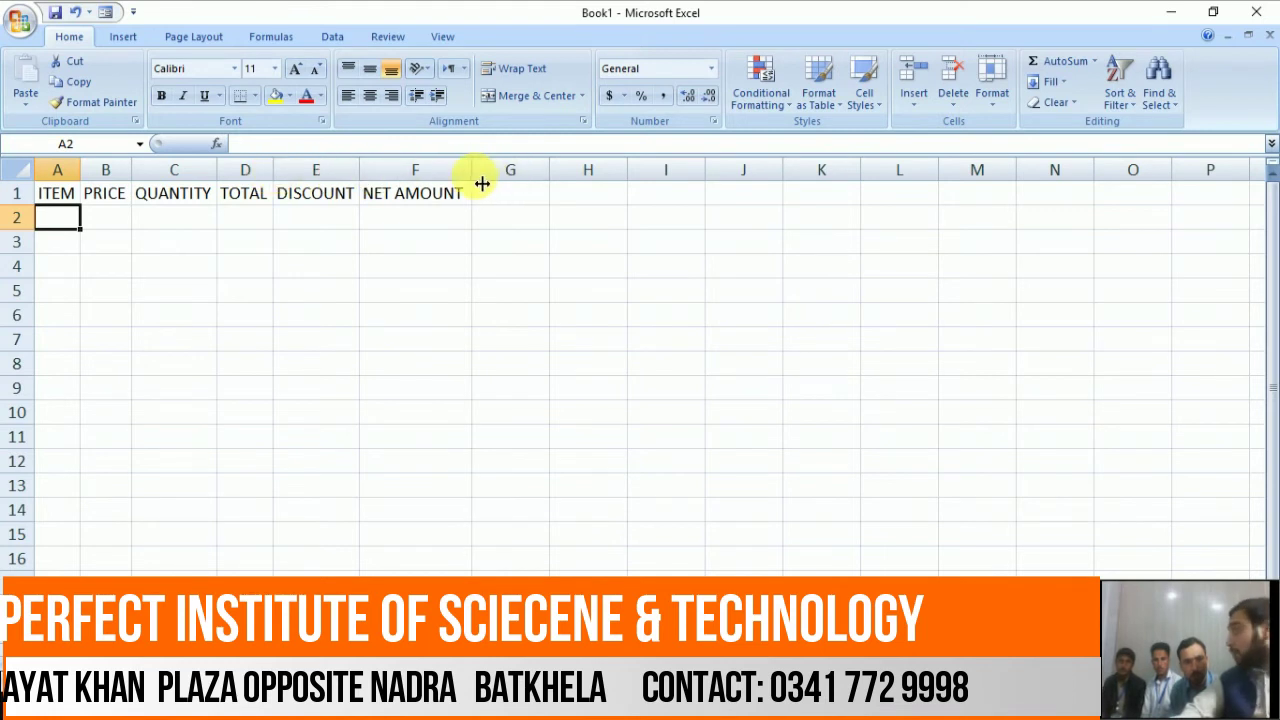
{"action": "left_click_drag", "start_coordinate": [482, 183], "coordinate": [483, 183]}
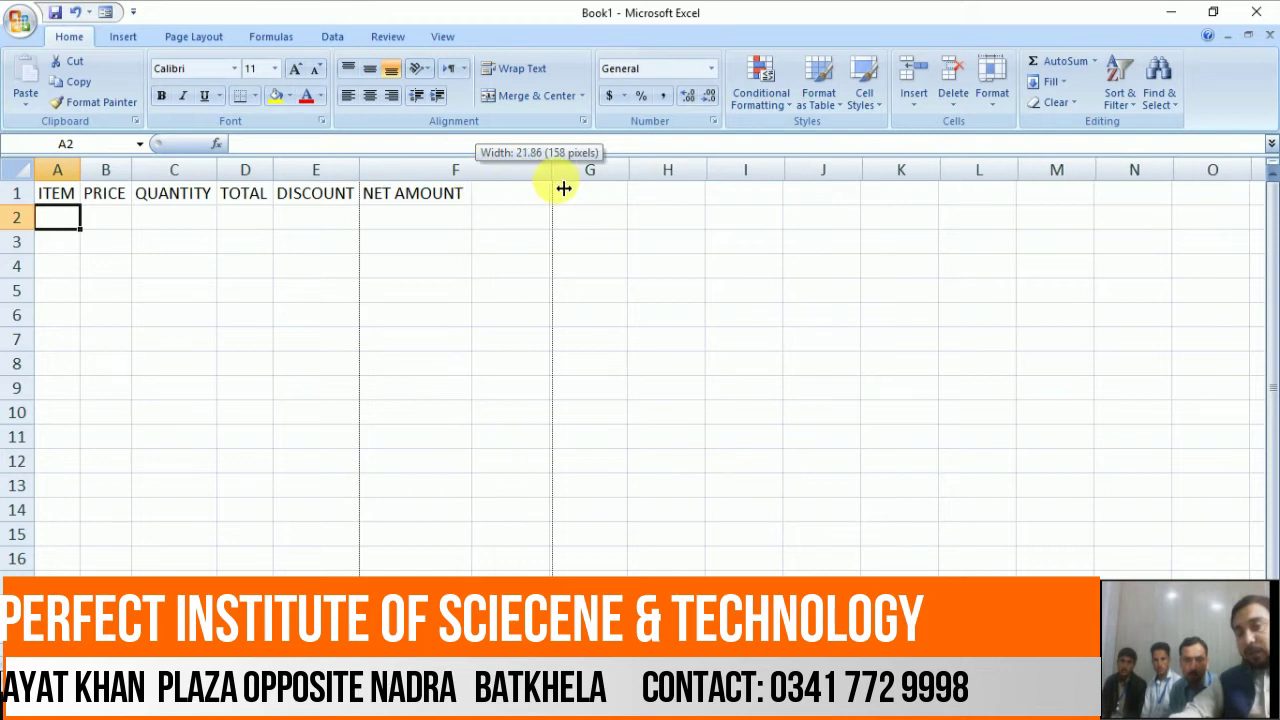
{"action": "left_click_drag", "start_coordinate": [482, 183], "coordinate": [551, 183]}
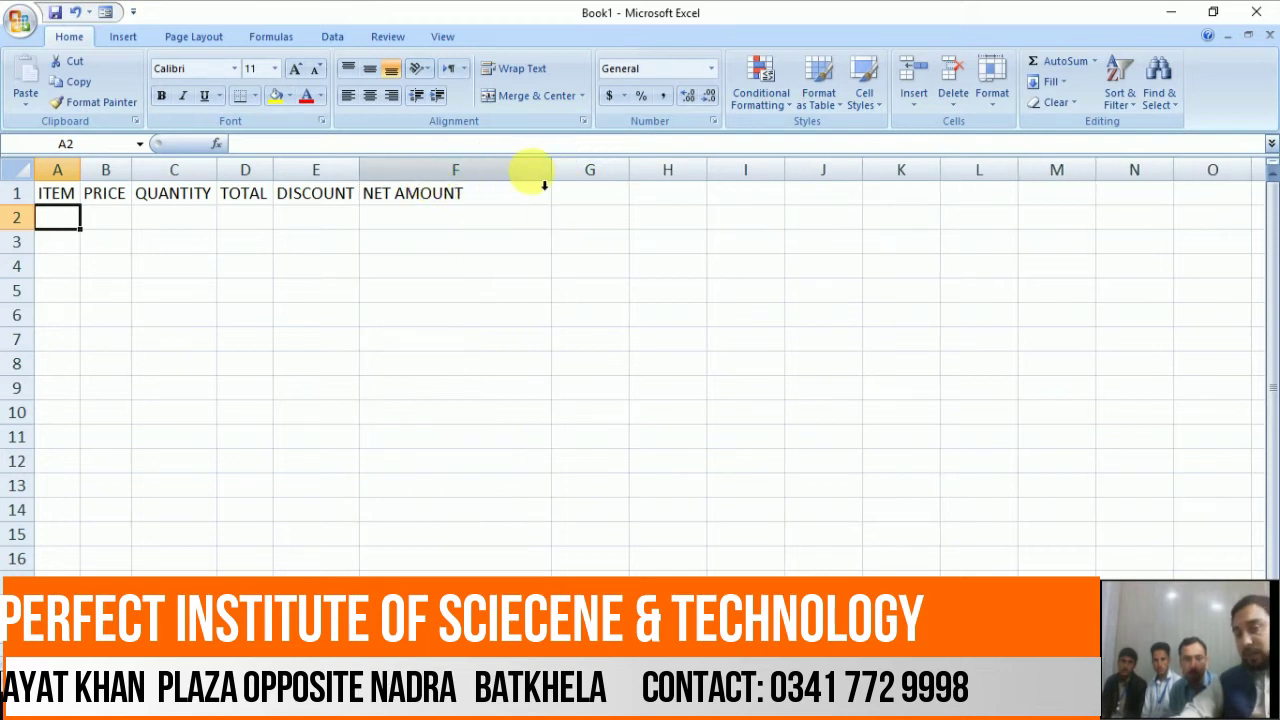
{"action": "left_click_drag", "start_coordinate": [563, 181], "coordinate": [483, 161]}
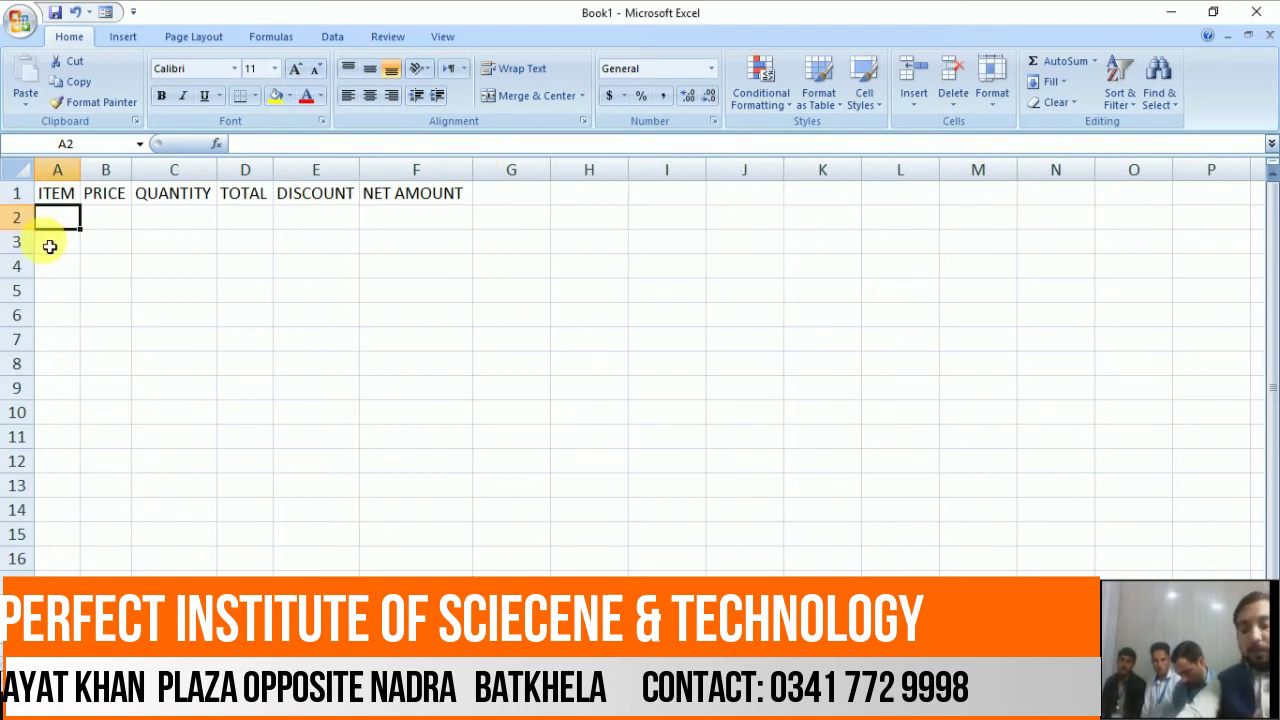
Step: Enter SUGAR, price 560 and quantity 3 in row 2, widening column A to fit, and begin D2's formula
{"action": "type", "text": "SUGAR"}
{"action": "key", "text": "Tab"}
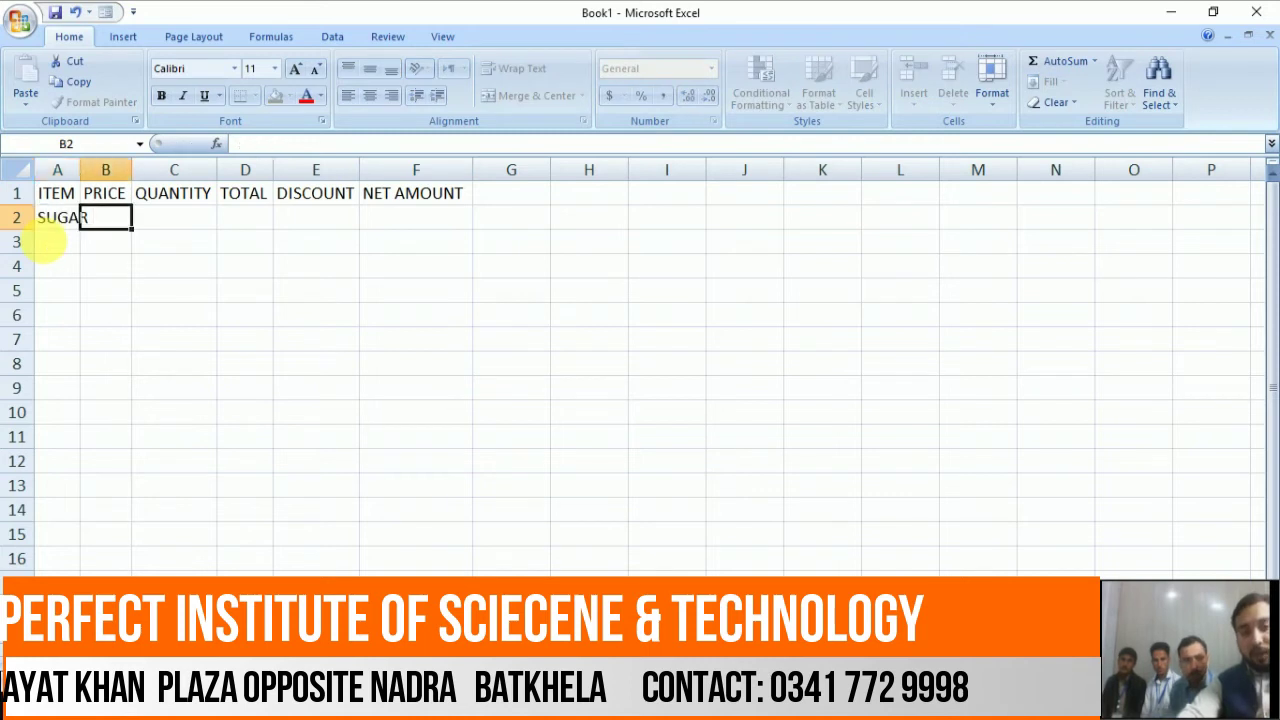
{"action": "double_click", "coordinate": [80, 168]}
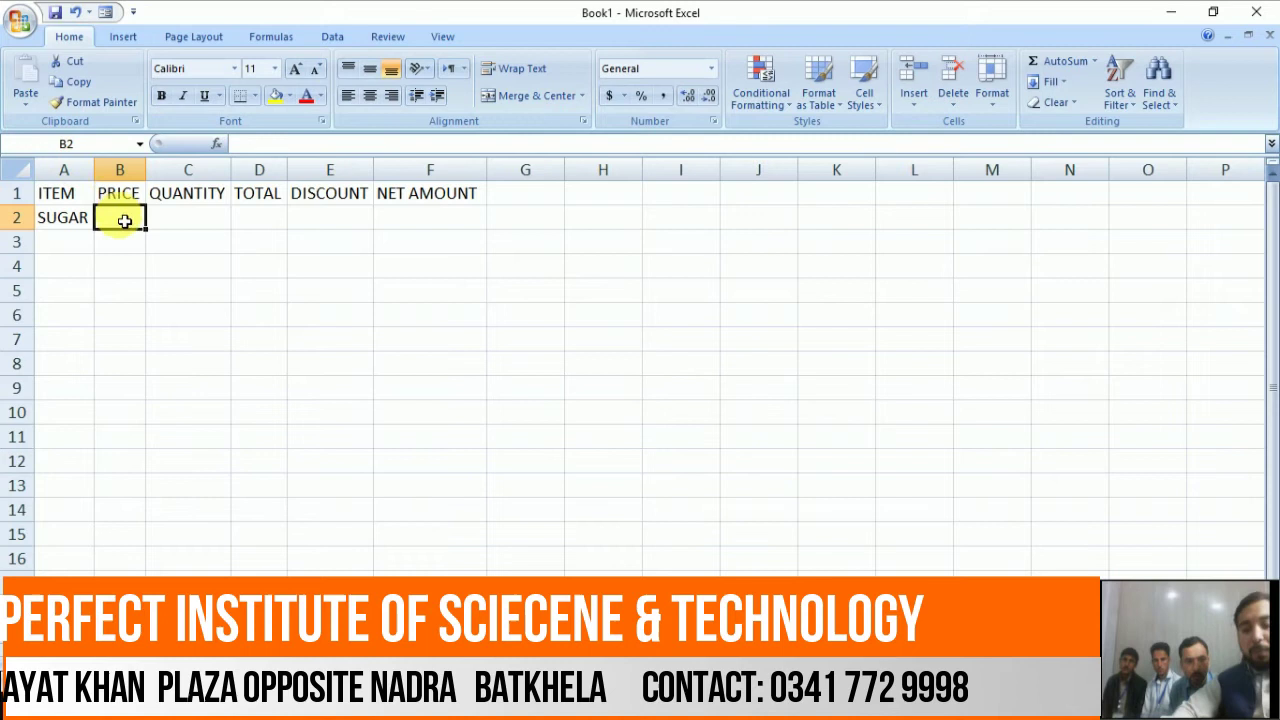
{"action": "type", "text": "560"}
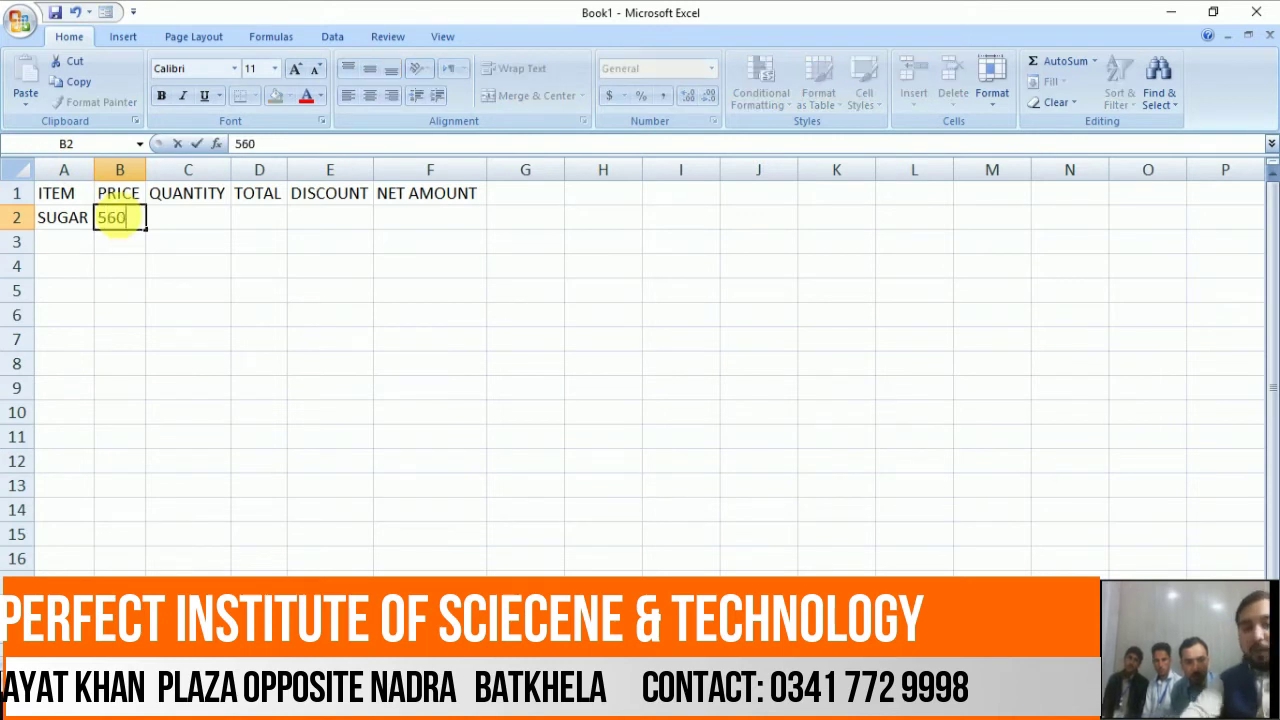
{"action": "key", "text": "Tab"}
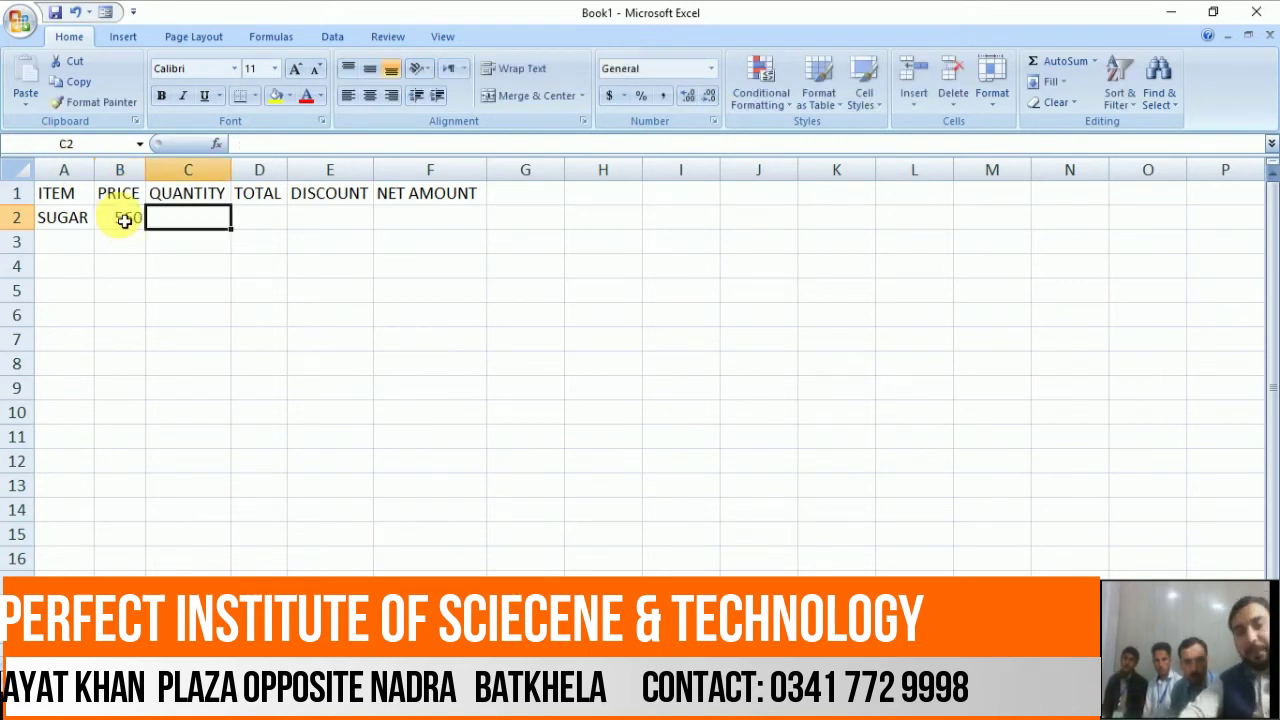
{"action": "type", "text": "3"}
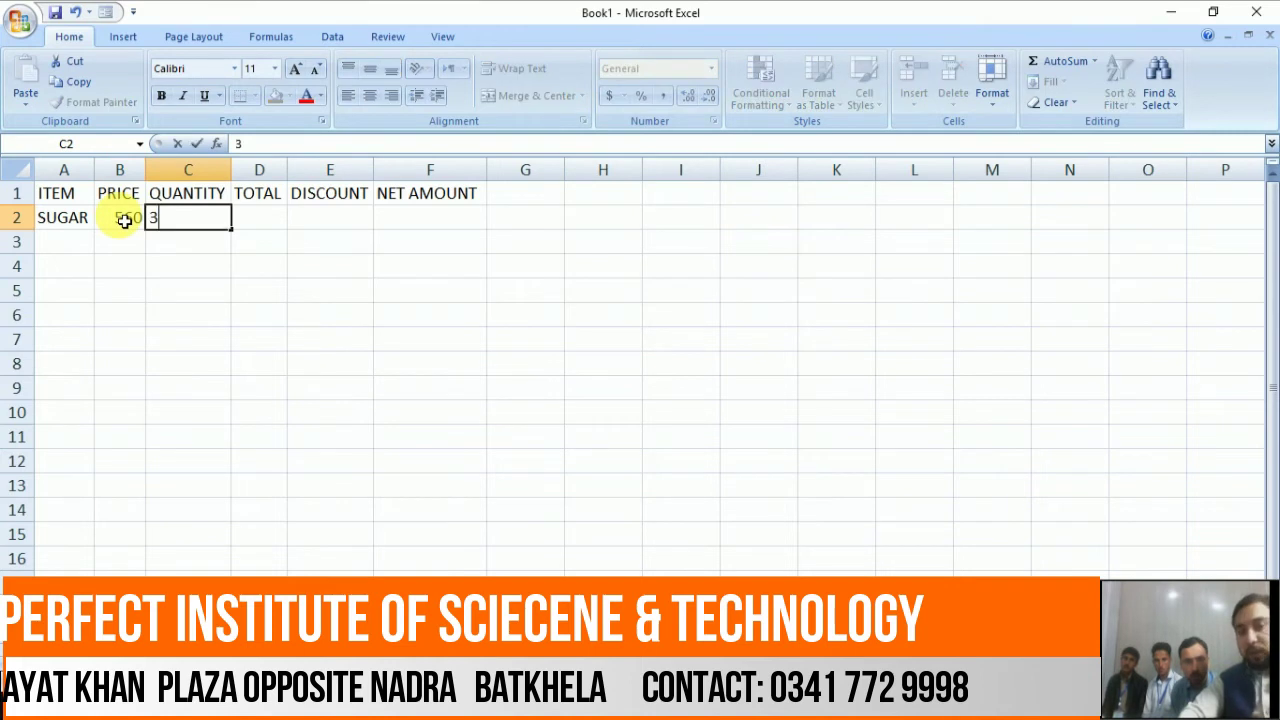
{"action": "key", "text": "Tab"}
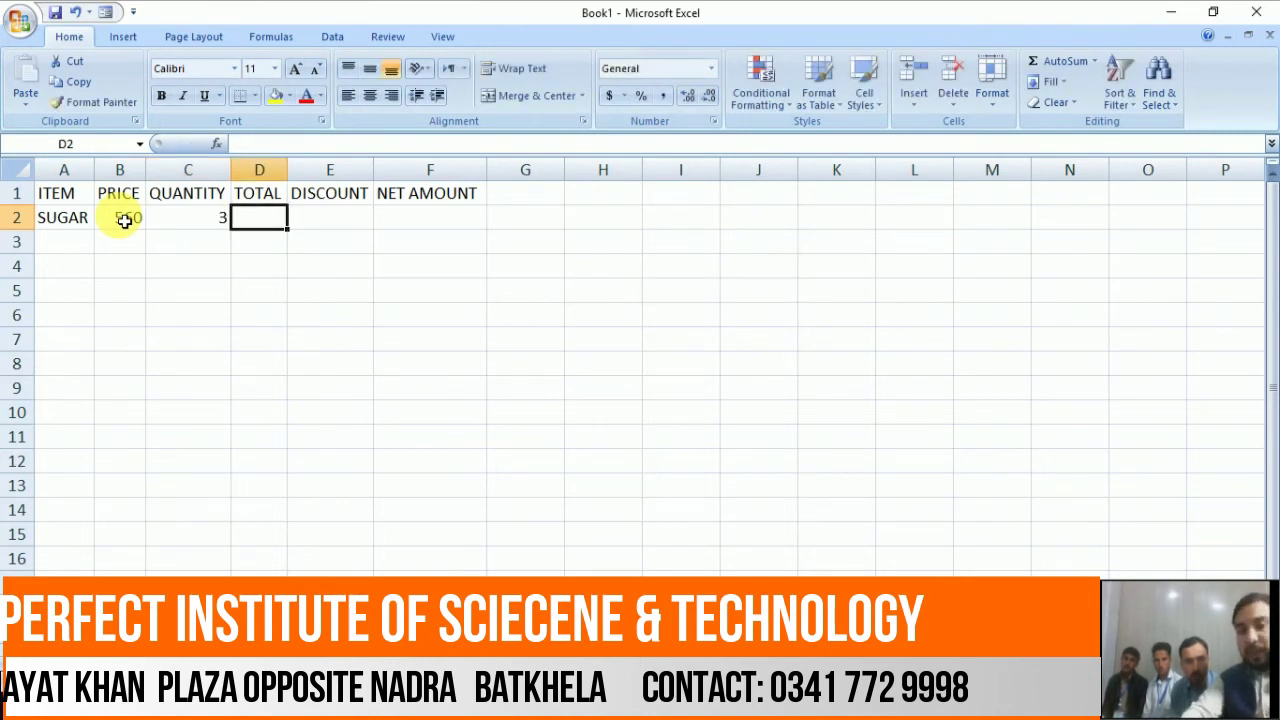
{"action": "type", "text": "="}
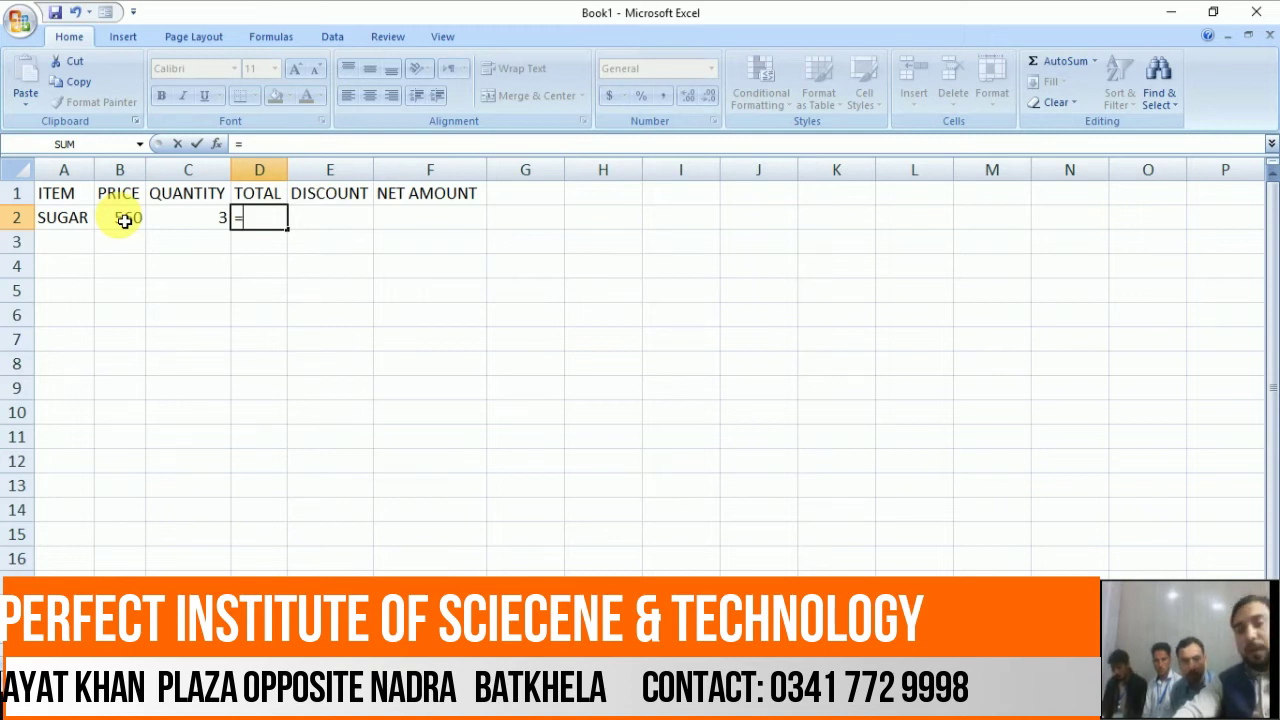
Step: Complete =B2*C2 in D2 so SUGAR's total shows 1680, then recheck it
{"action": "key", "text": "Left"}
{"action": "key", "text": "Left"}
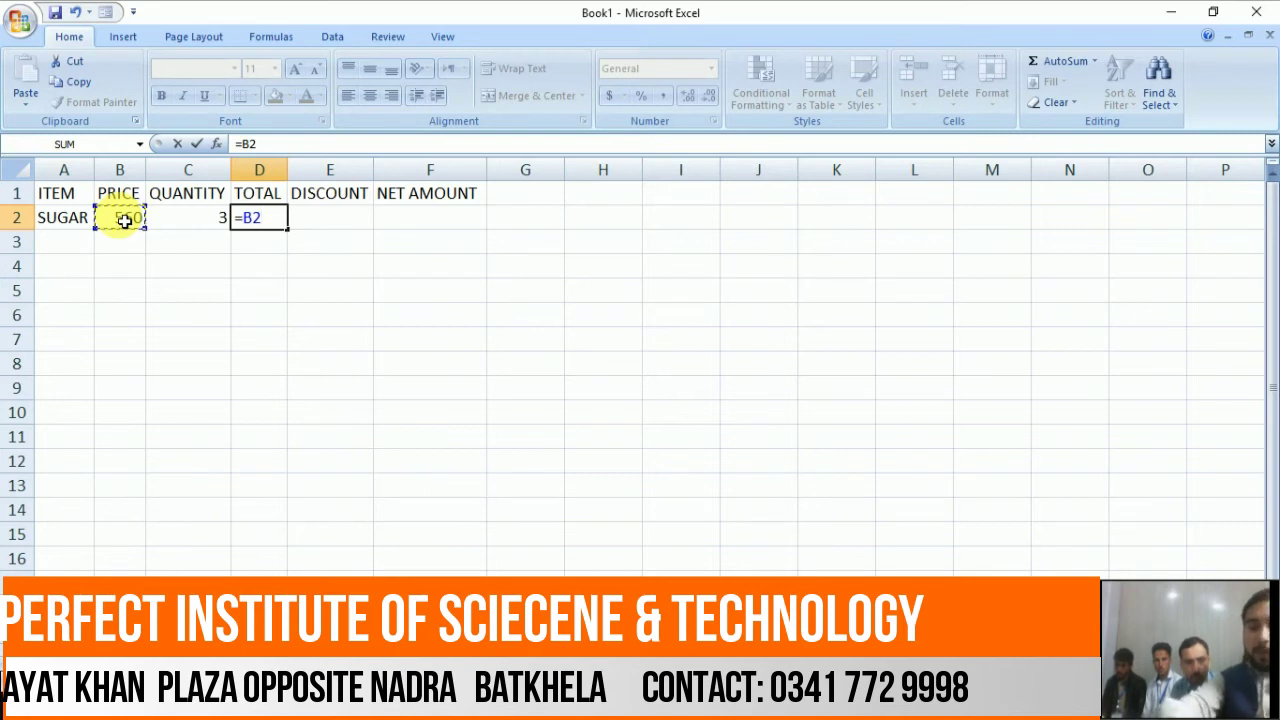
{"action": "type", "text": "*"}
{"action": "key", "text": "Left"}
{"action": "key", "text": "Return"}
{"action": "key", "text": "Right"}
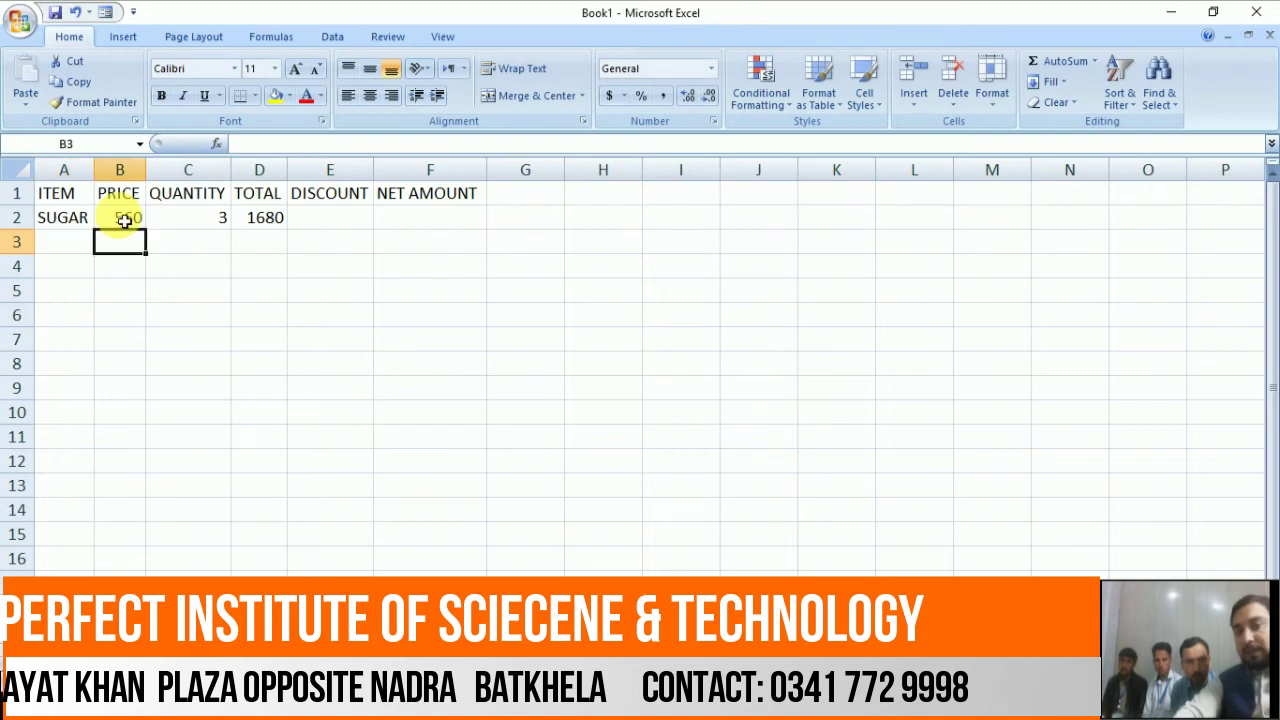
{"action": "key", "text": "Right"}
{"action": "key", "text": "Right"}
{"action": "key", "text": "Up"}
{"action": "key", "text": "Down"}
{"action": "key", "text": "Up"}
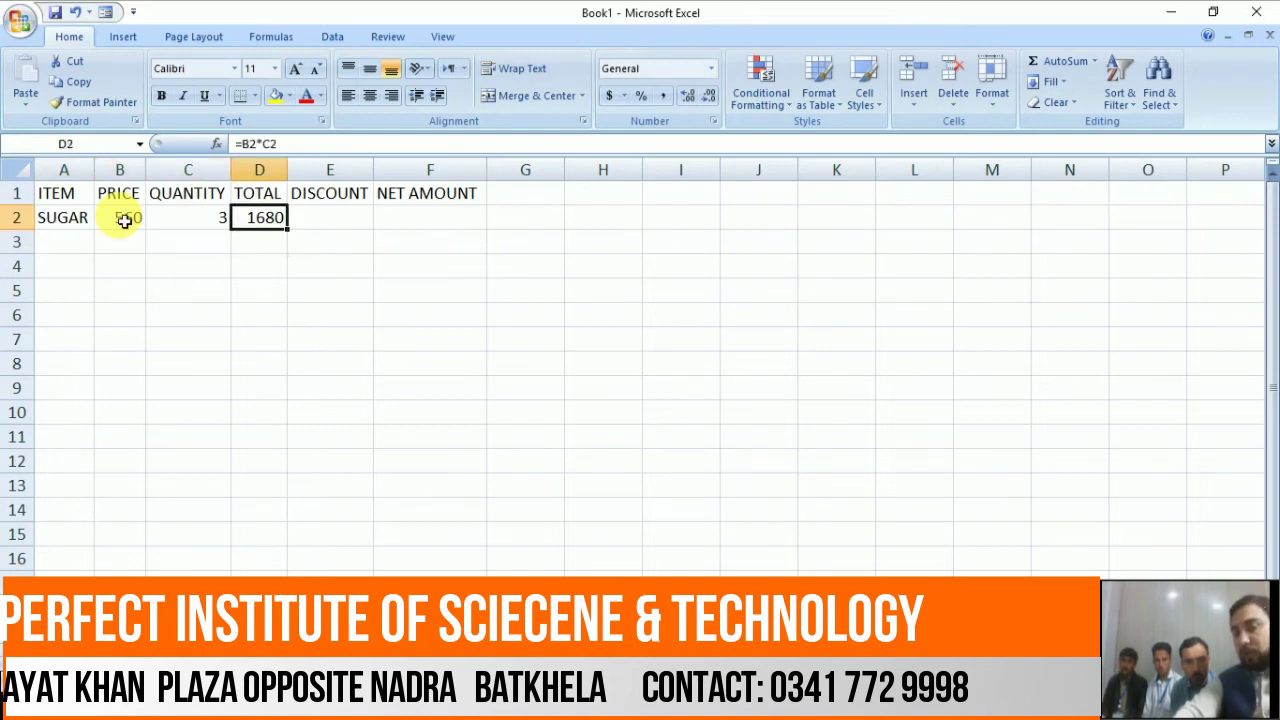
{"action": "key", "text": "Right"}
{"action": "key", "text": "Left"}
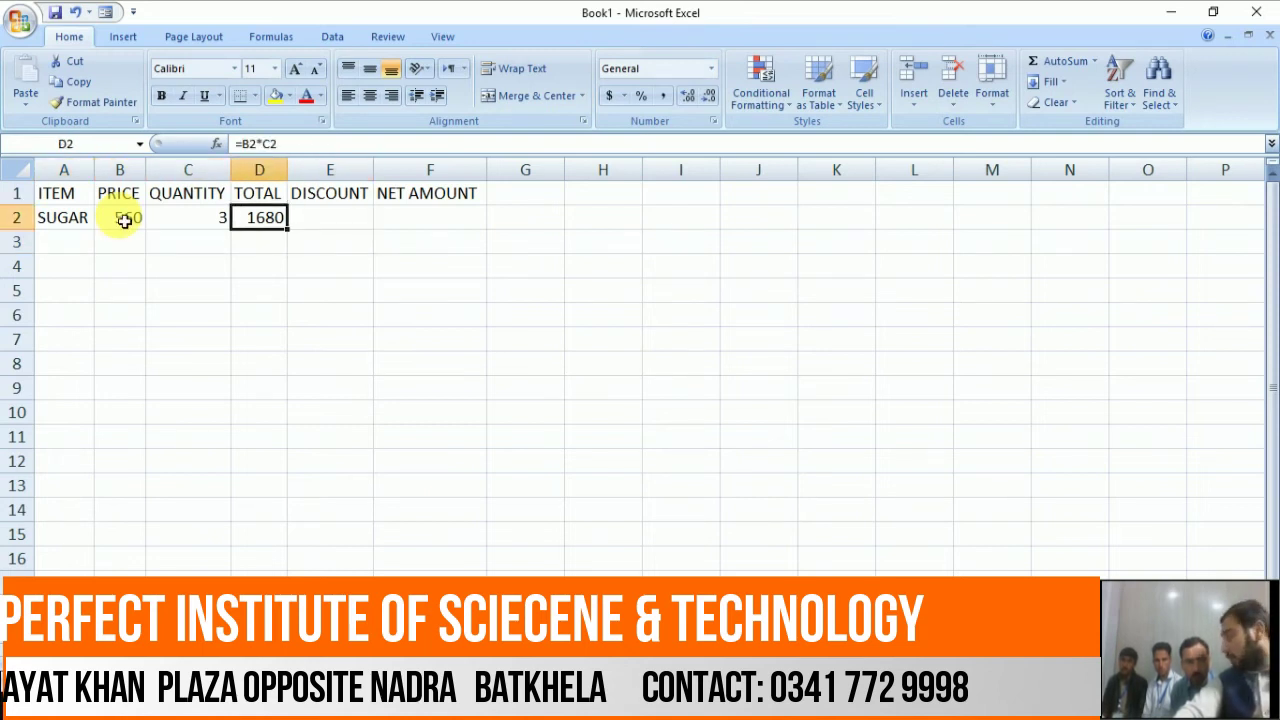
{"action": "key", "text": "Right"}
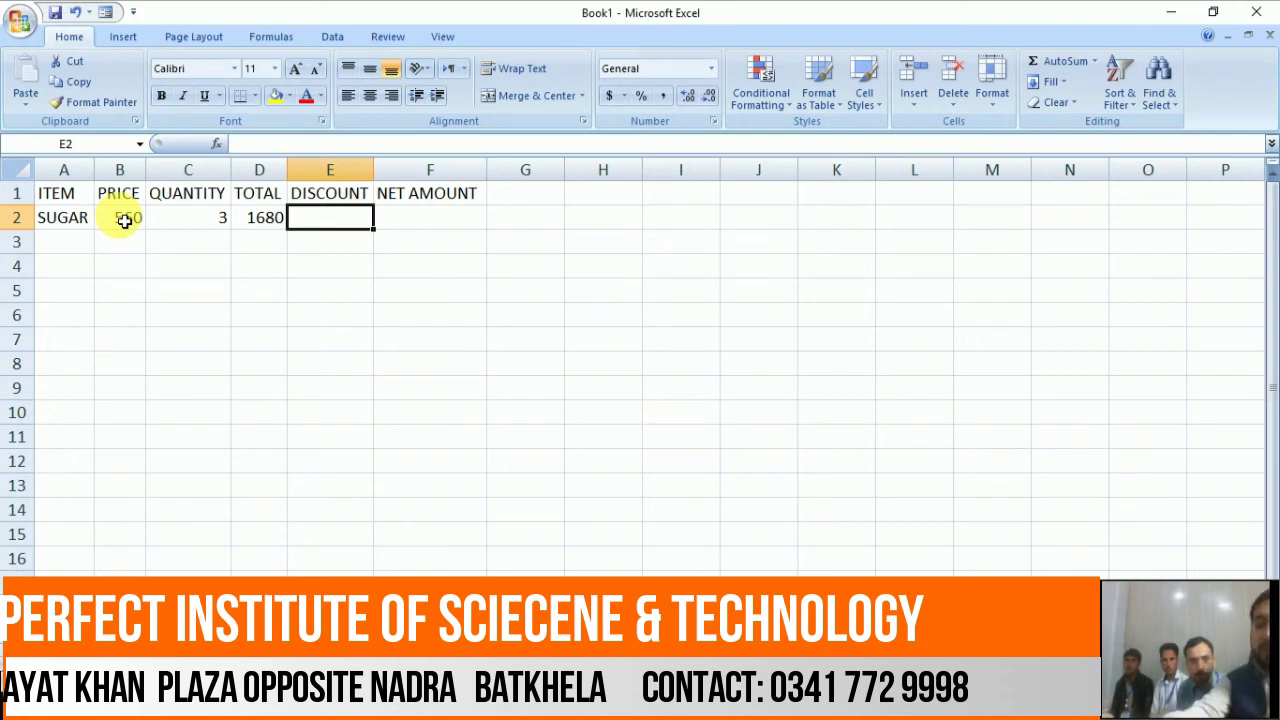
Step: Enter the 10% discount formula =D2*10% in E2, giving 168
{"action": "type", "text": "="}
{"action": "key", "text": "Left"}
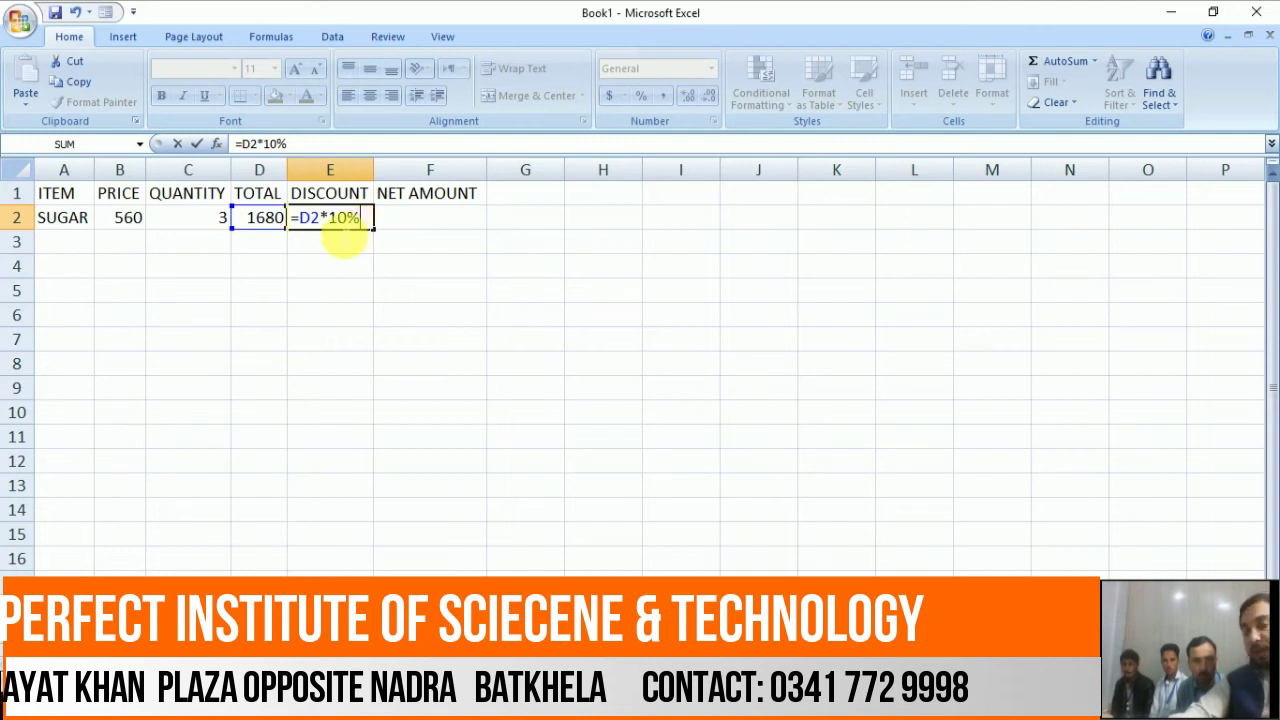
{"action": "key", "text": "Return"}
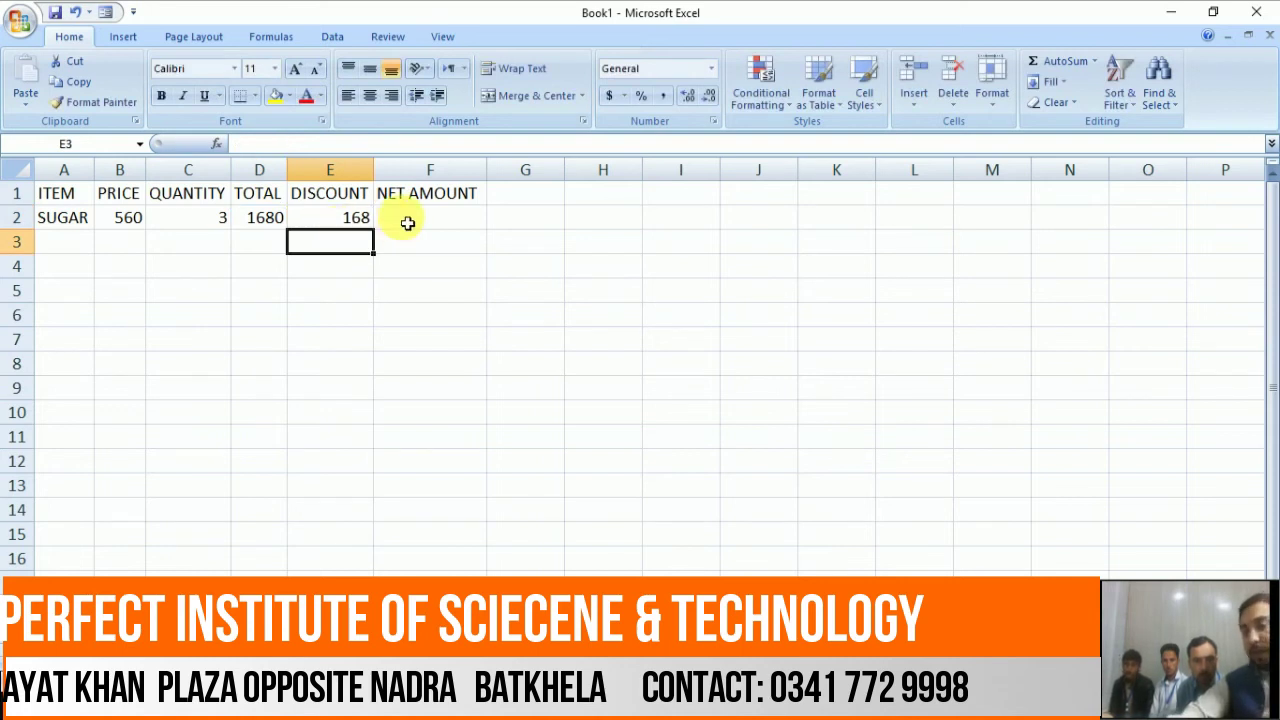
{"action": "left_click", "coordinate": [407, 223]}
Step: Enter =D2-E2 in F2 so SUGAR's net amount shows 1512
{"action": "type", "text": "="}
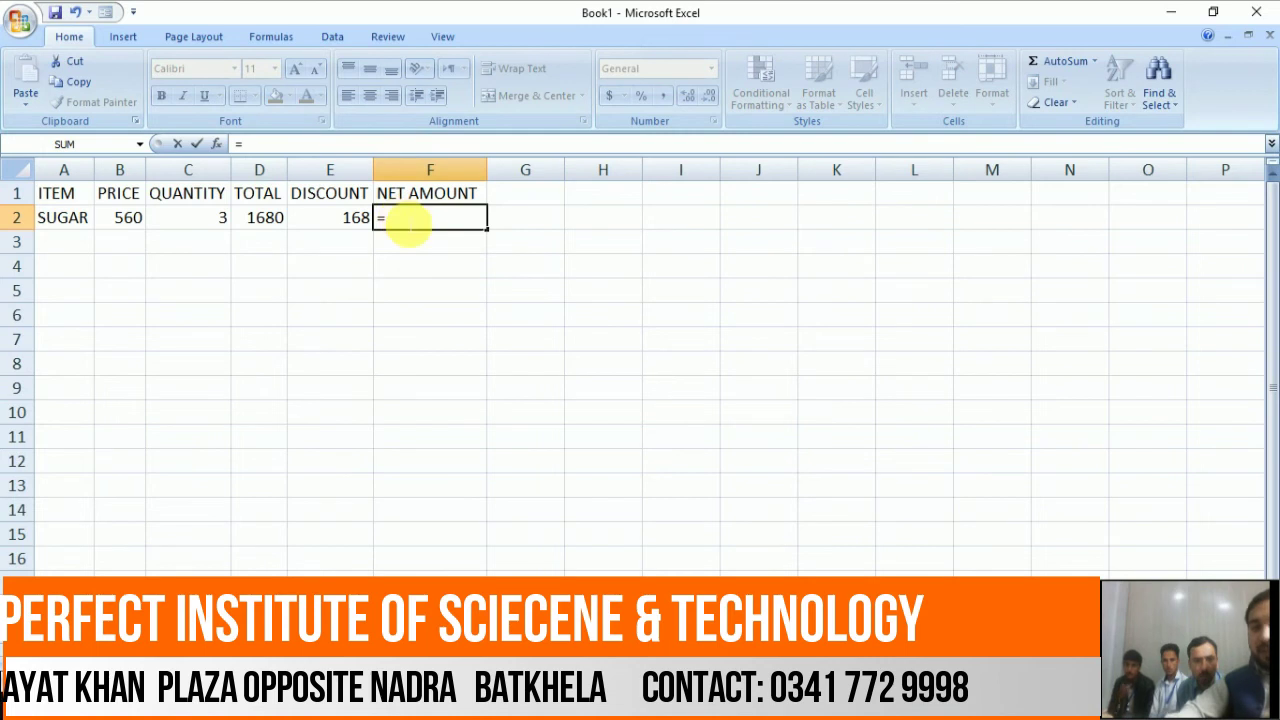
{"action": "left_click", "coordinate": [272, 222]}
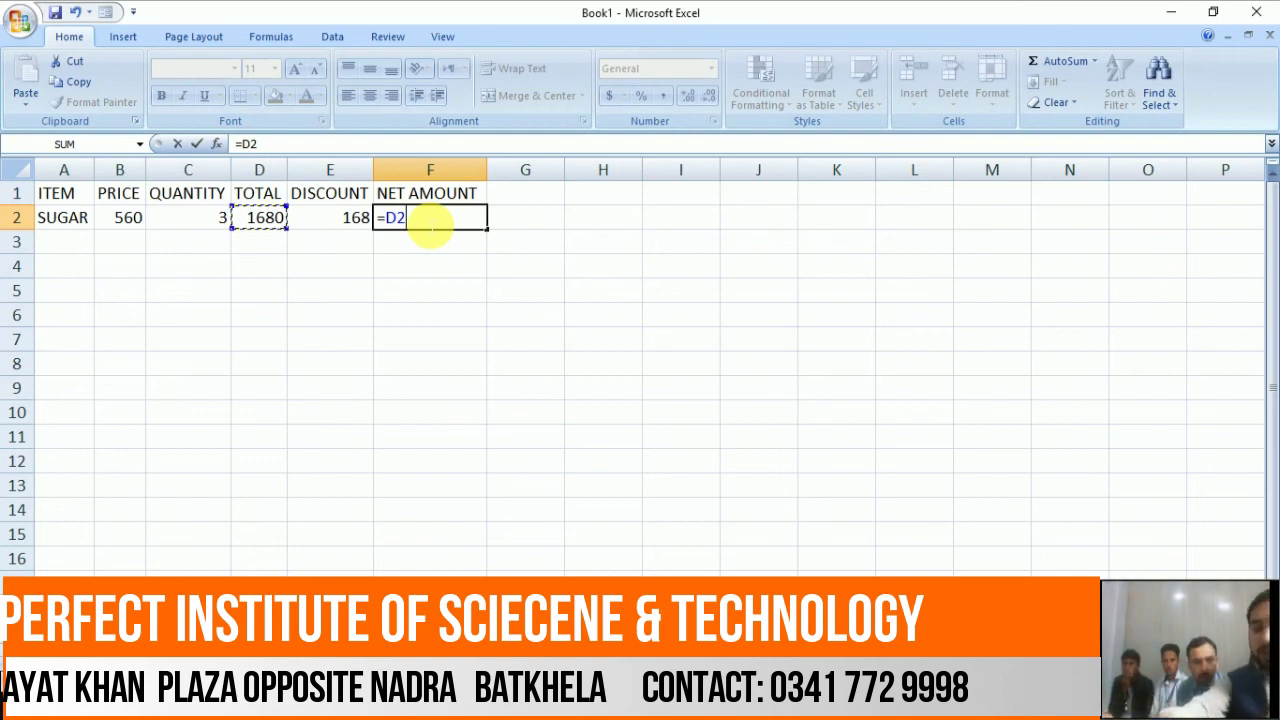
{"action": "type", "text": "-"}
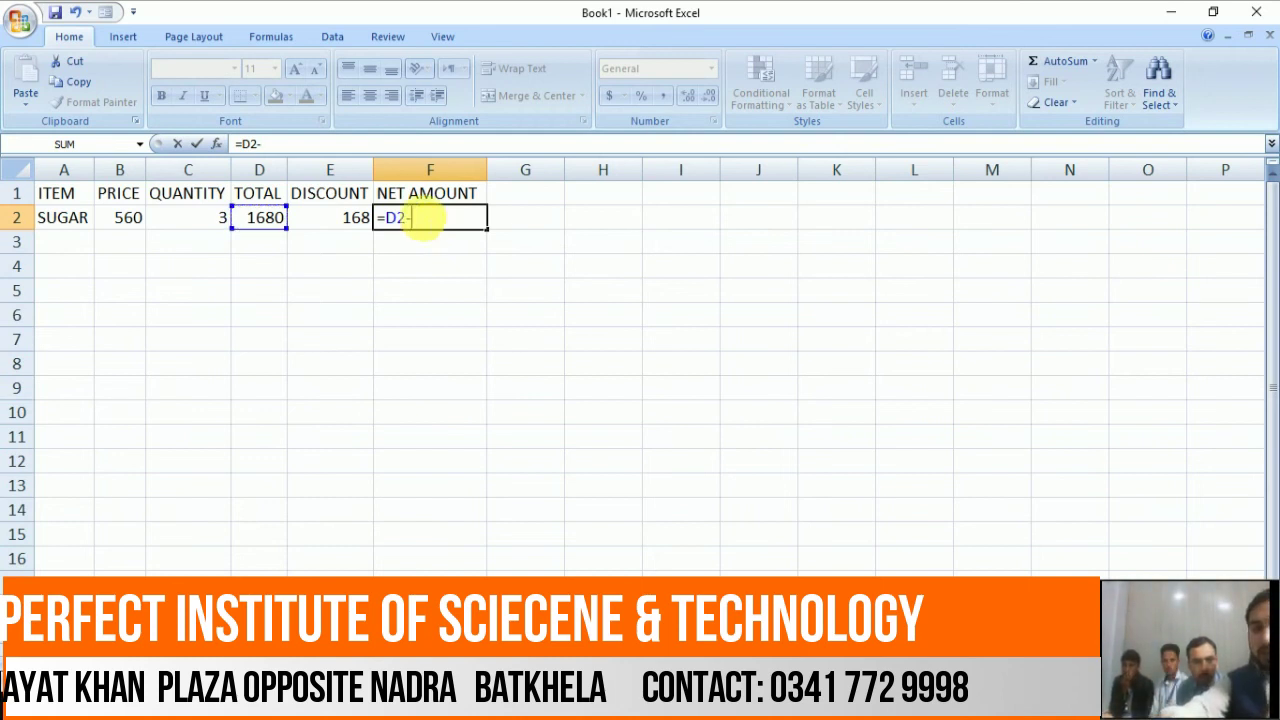
{"action": "left_click", "coordinate": [340, 220]}
{"action": "key", "text": "Return"}
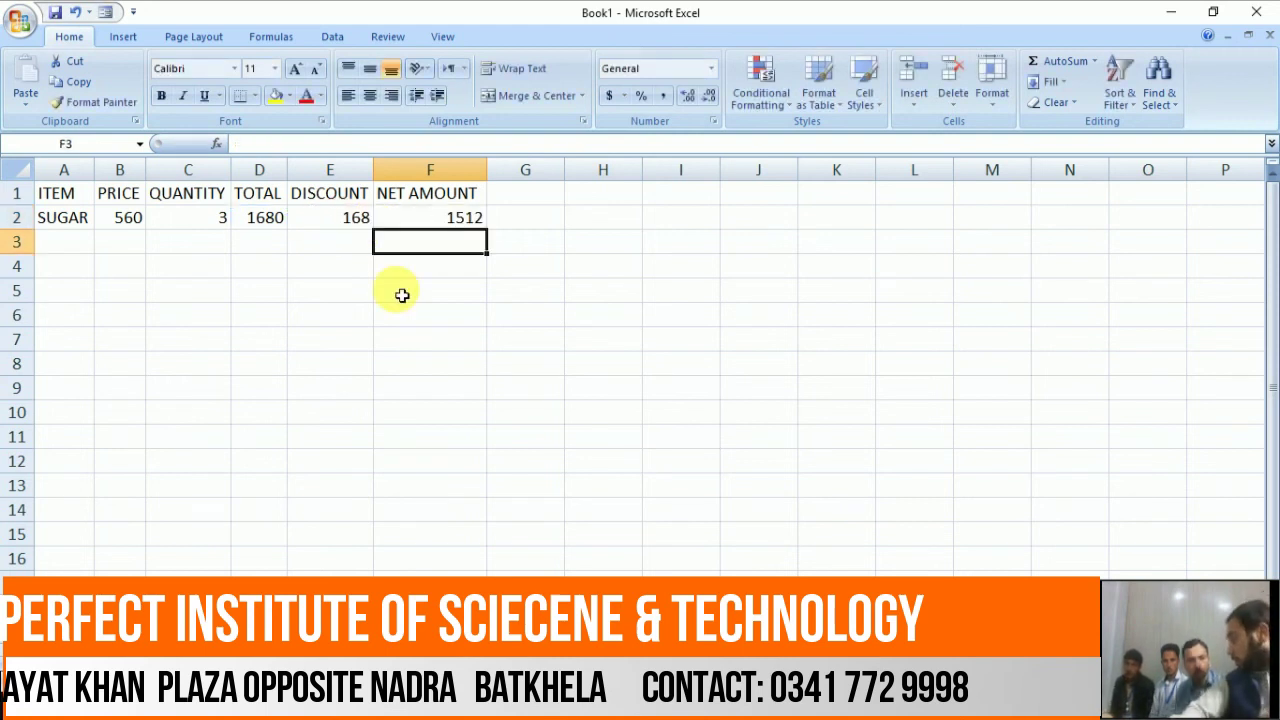
{"action": "left_click", "coordinate": [306, 317]}
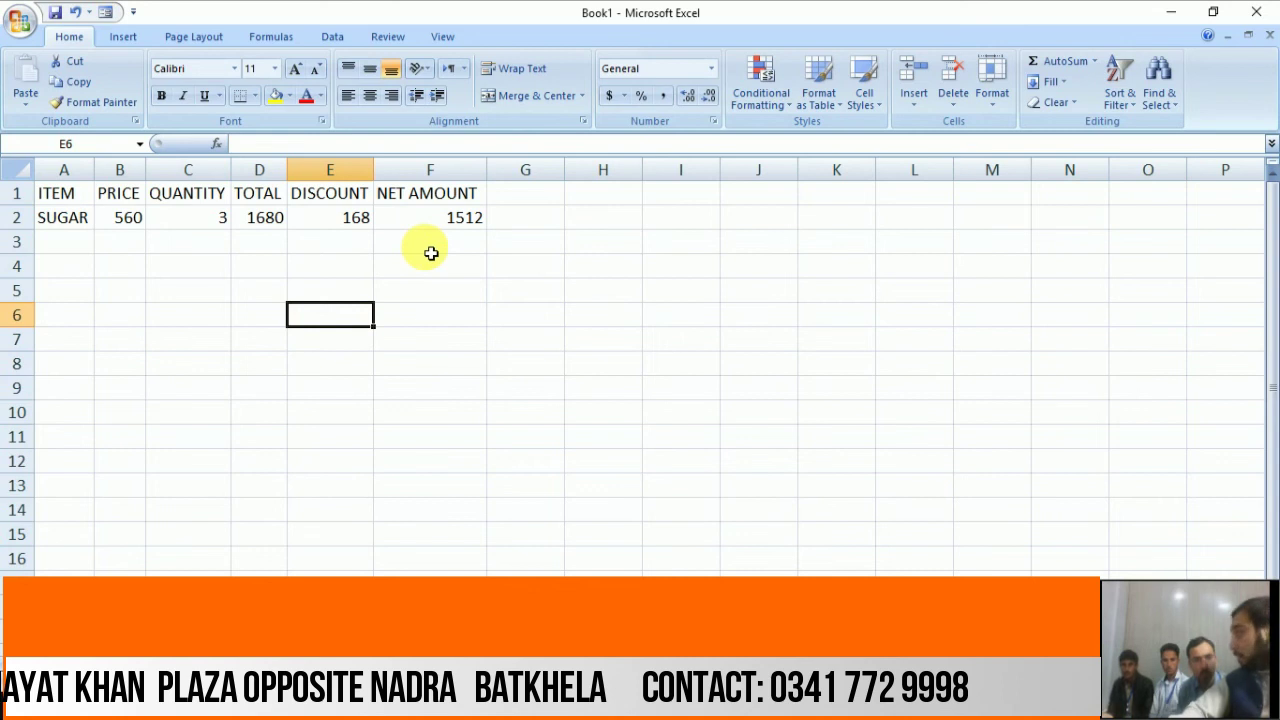
Step: Fill the D2, E2 and F2 formulas down to row 16
{"action": "left_click", "coordinate": [257, 222]}
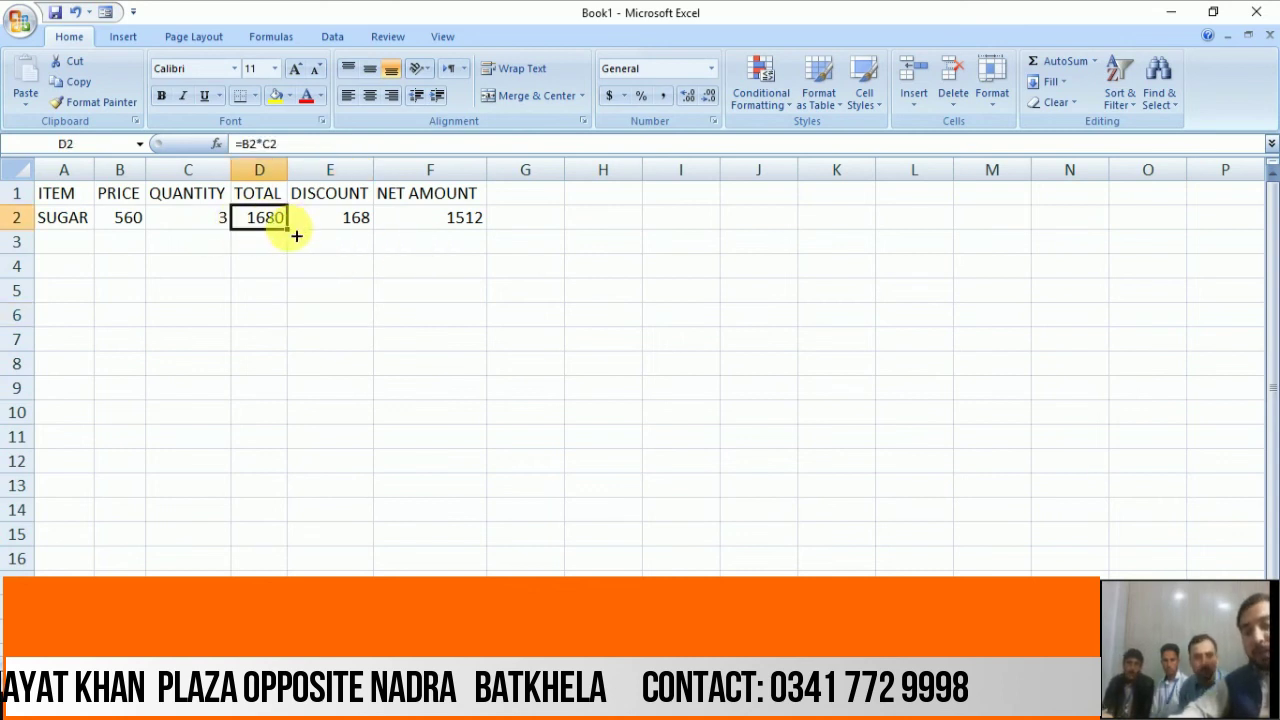
{"action": "left_click_drag", "start_coordinate": [288, 229], "coordinate": [290, 570]}
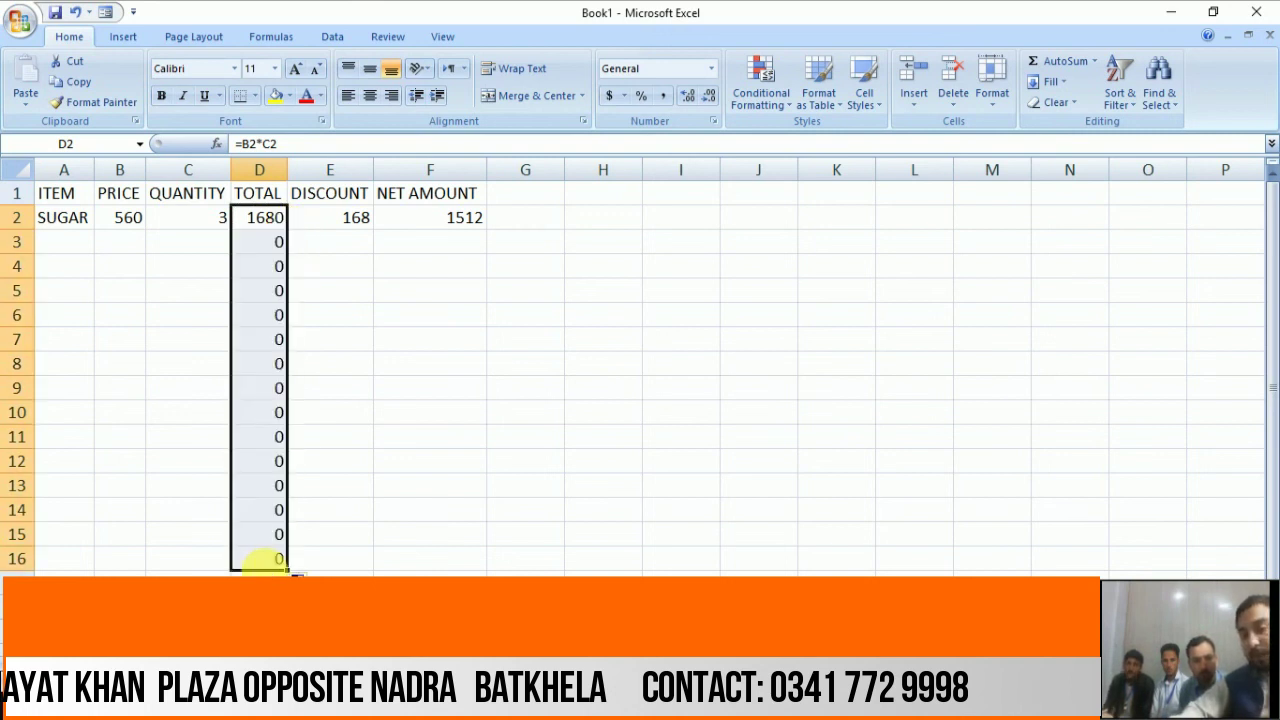
{"action": "left_click", "coordinate": [349, 217]}
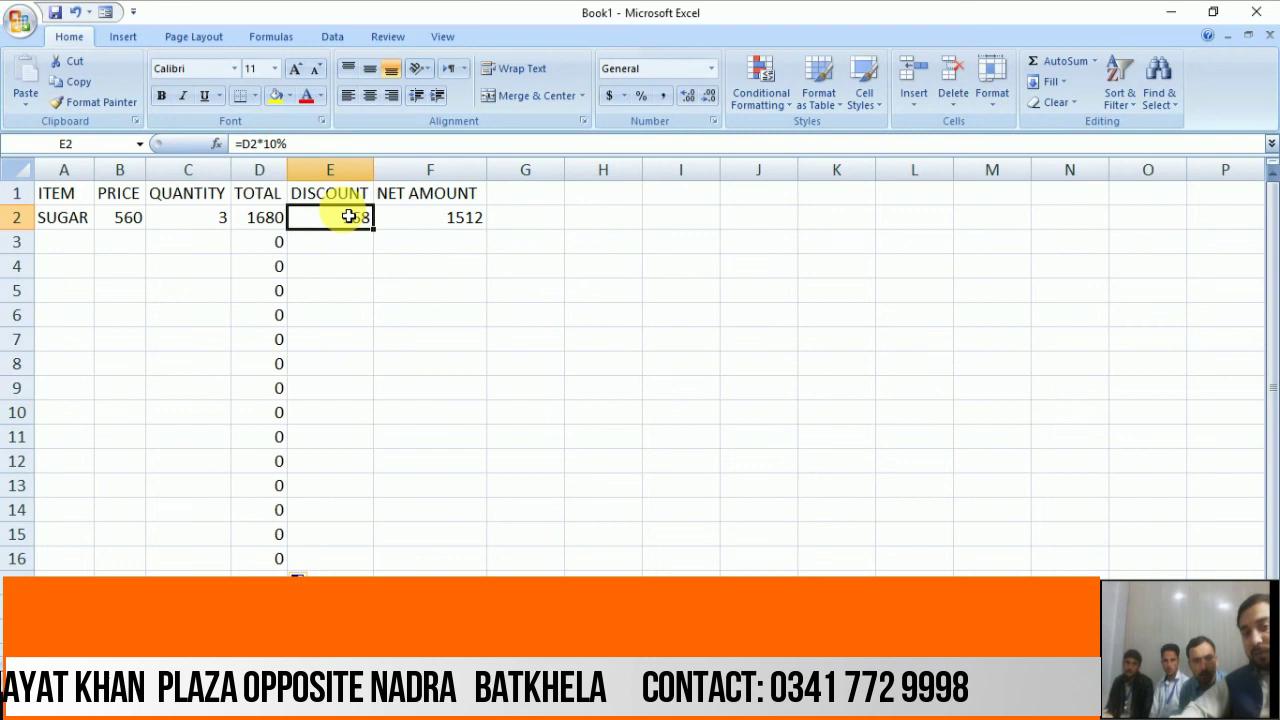
{"action": "double_click", "coordinate": [382, 233]}
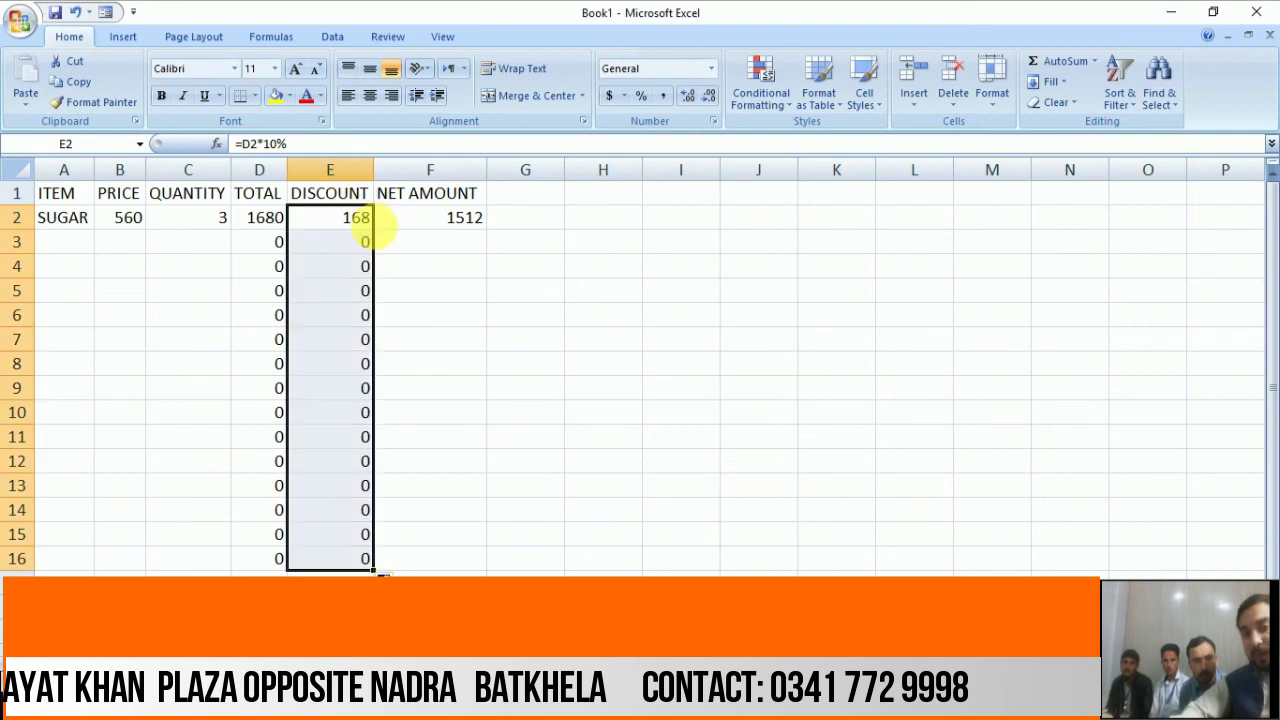
{"action": "left_click", "coordinate": [468, 220]}
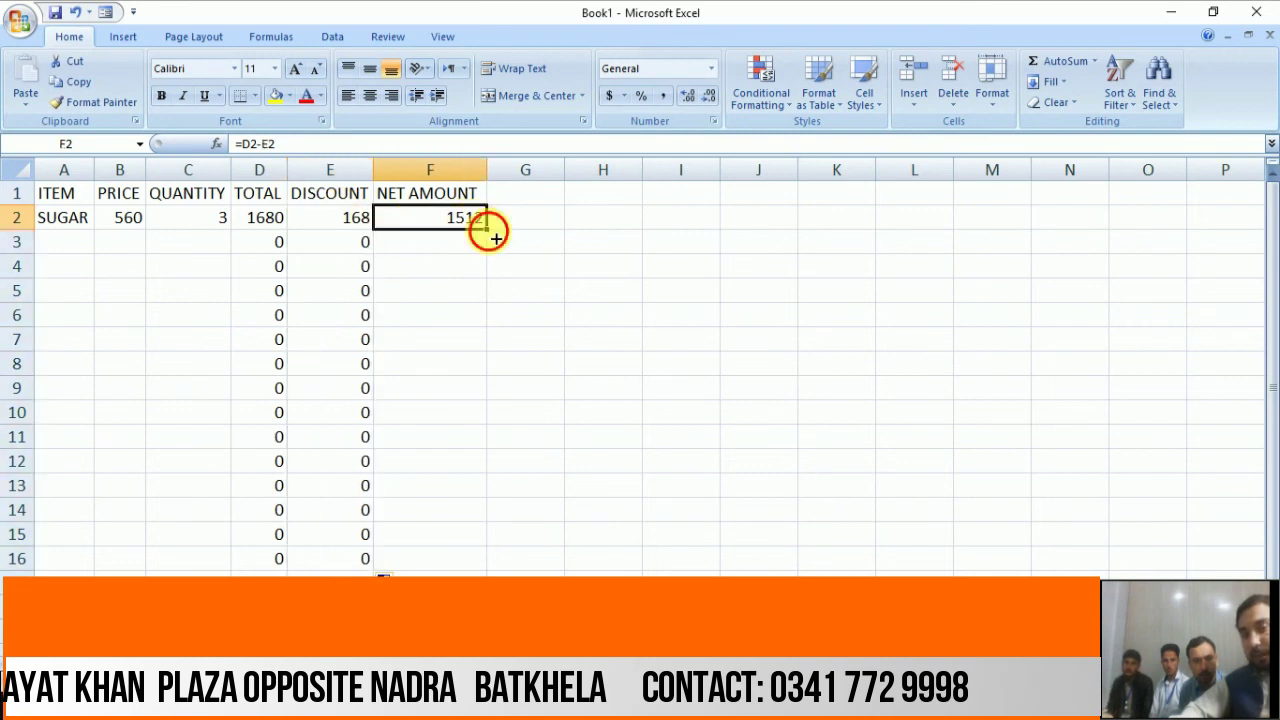
{"action": "double_click", "coordinate": [488, 230]}
{"action": "left_click", "coordinate": [72, 242]}
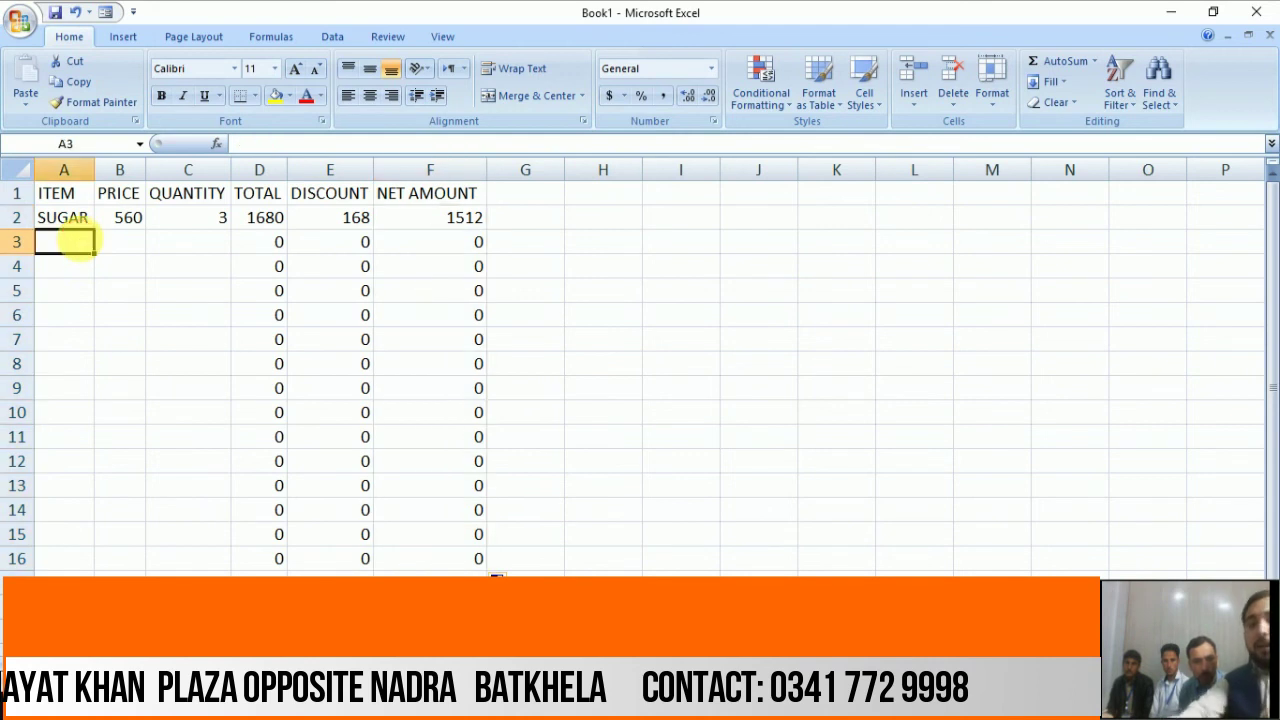
Step: Add a TEA row with price 780 and quantity 2, yielding total 1560 and net 1404
{"action": "type", "text": "SHA"}
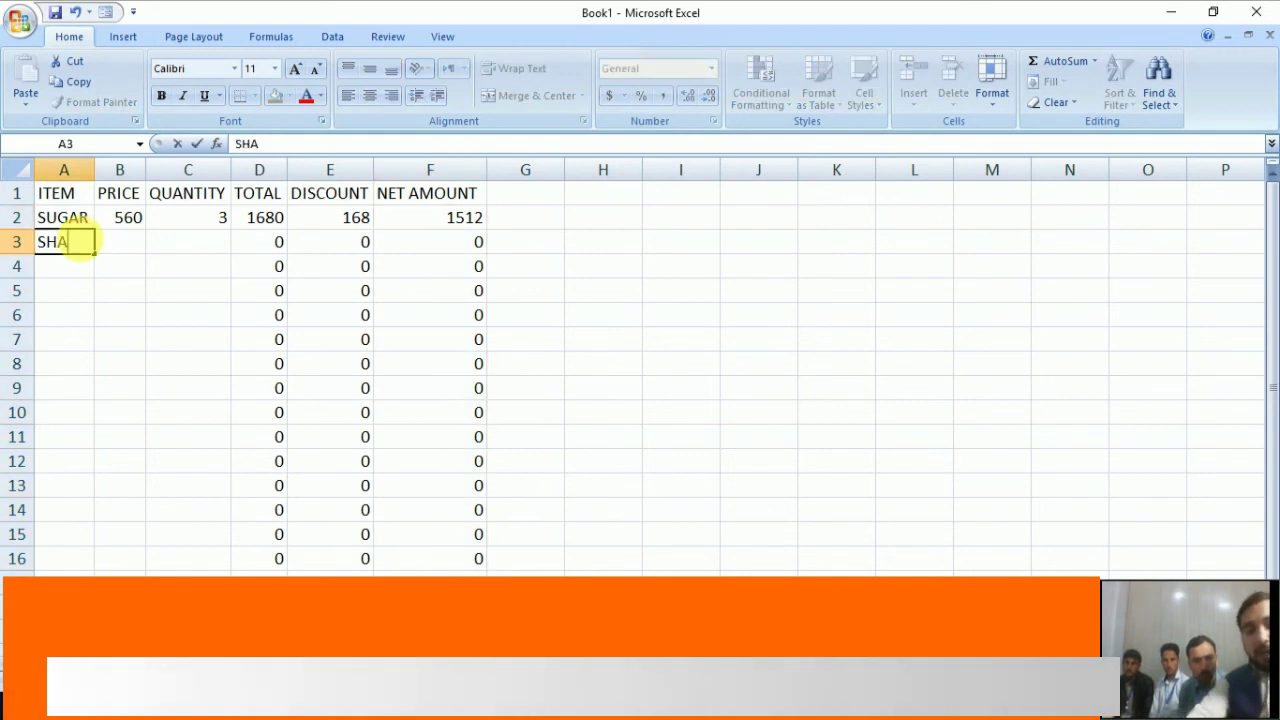
{"action": "key", "text": "BackSpace"}
{"action": "key", "text": "BackSpace"}
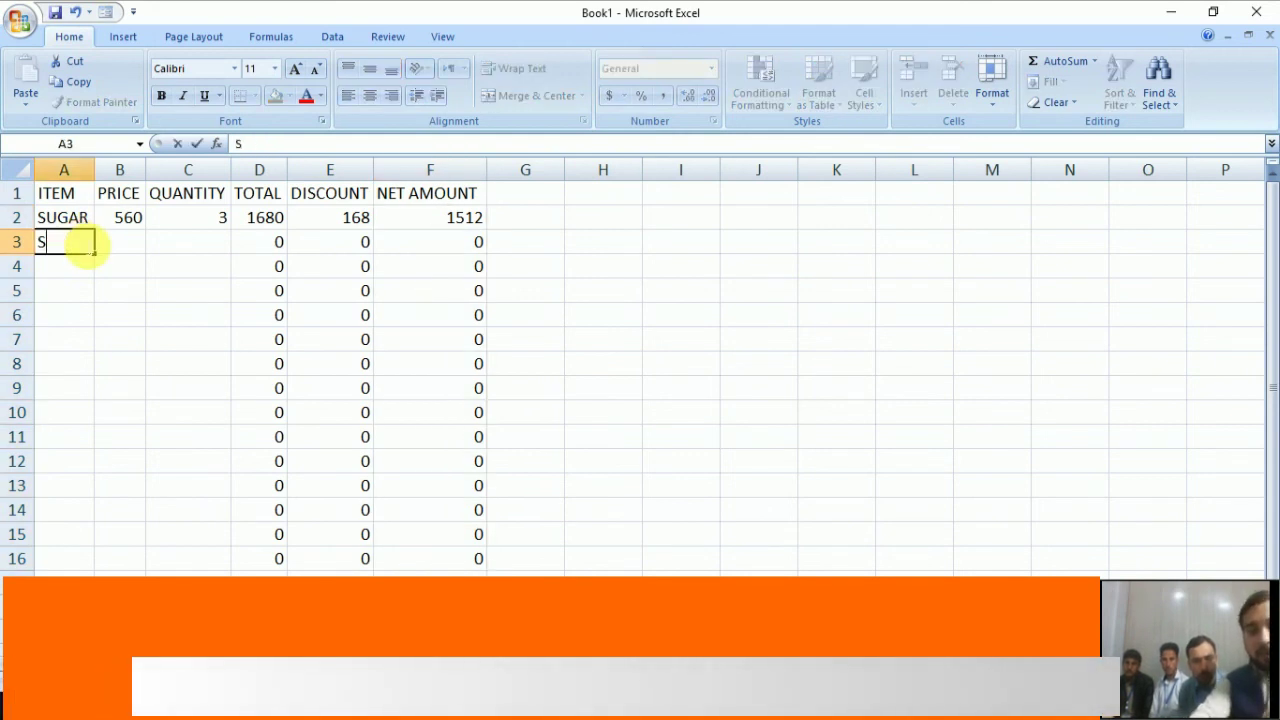
{"action": "key", "text": "BackSpace"}
{"action": "type", "text": "TEA"}
{"action": "key", "text": "Tab"}
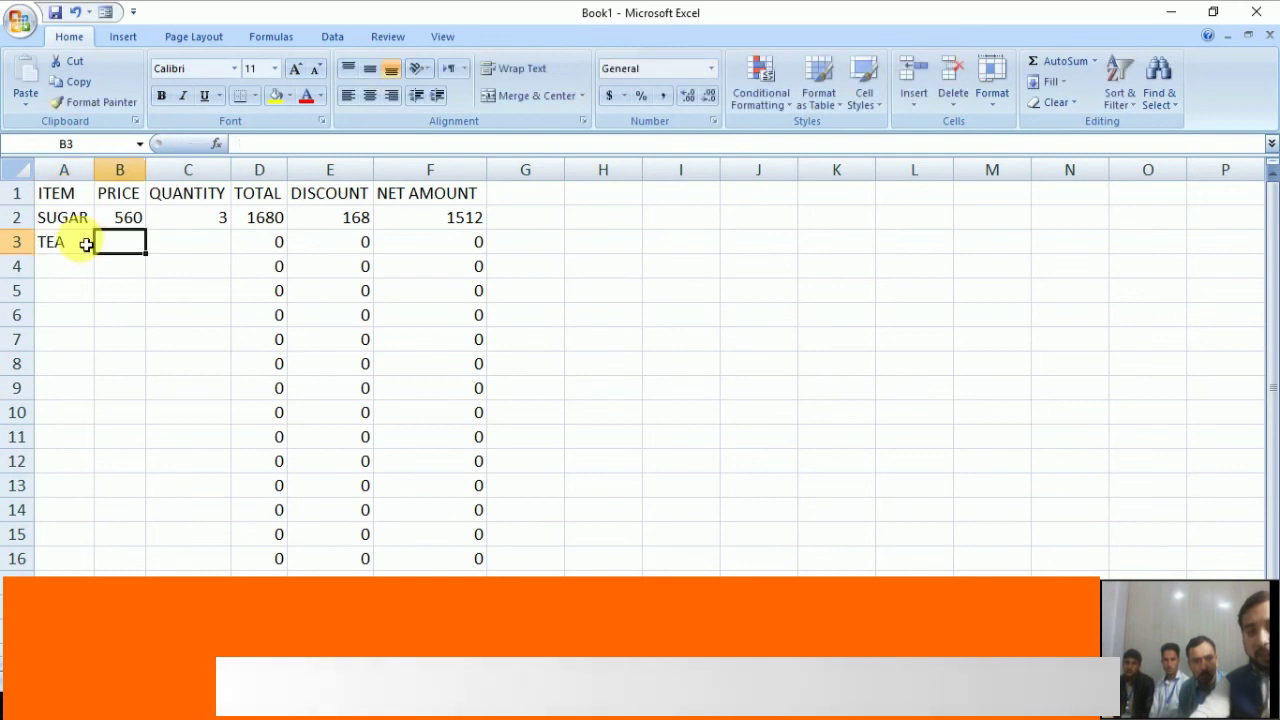
{"action": "type", "text": "78"}
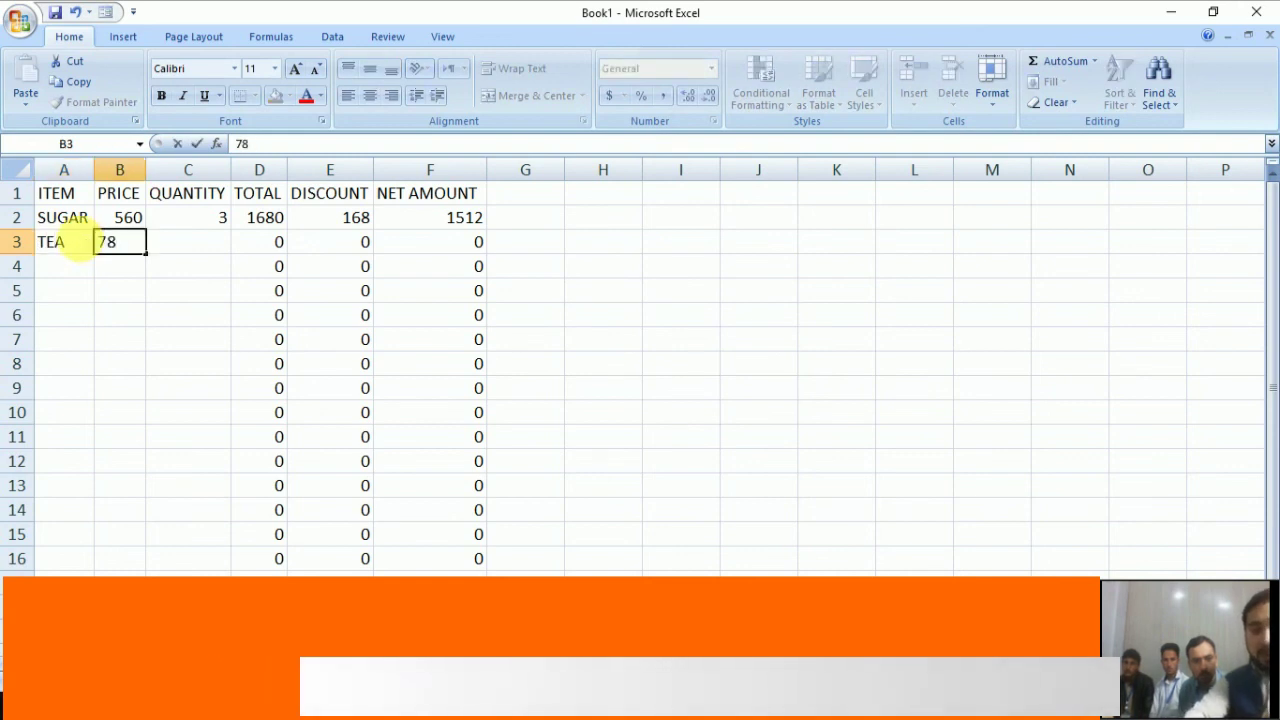
{"action": "type", "text": "0"}
{"action": "key", "text": "Tab"}
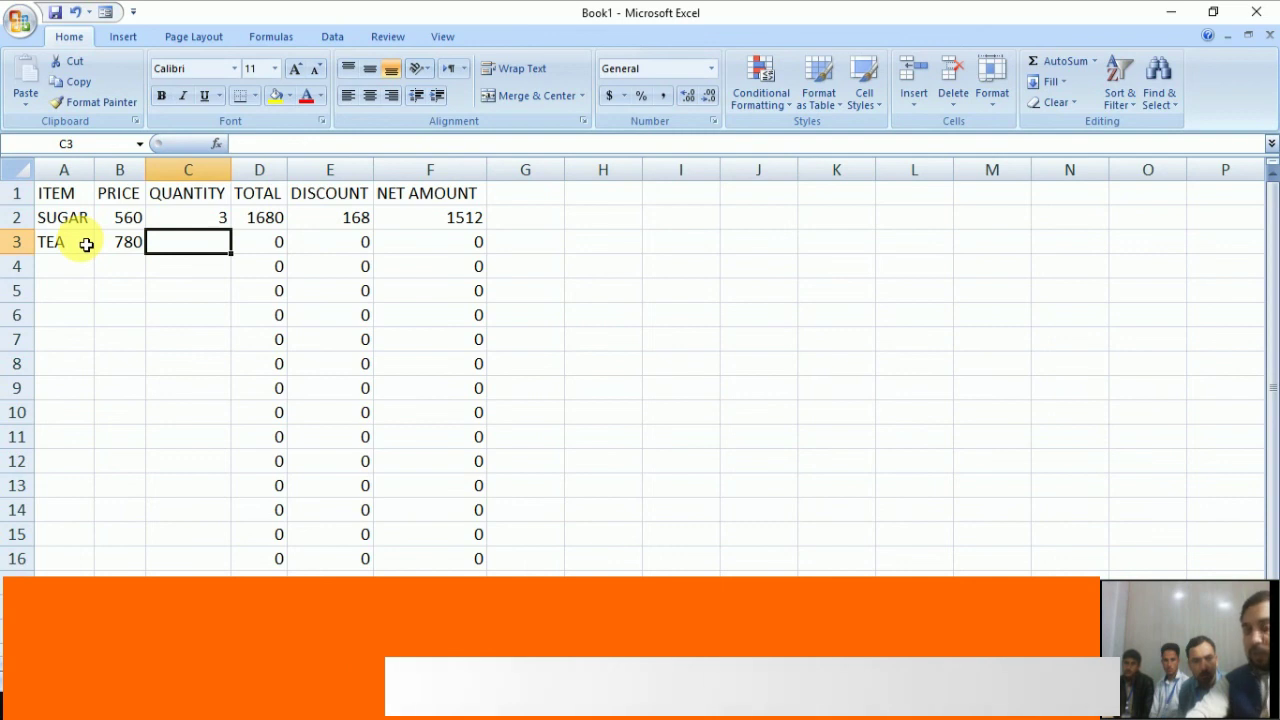
{"action": "type", "text": "2"}
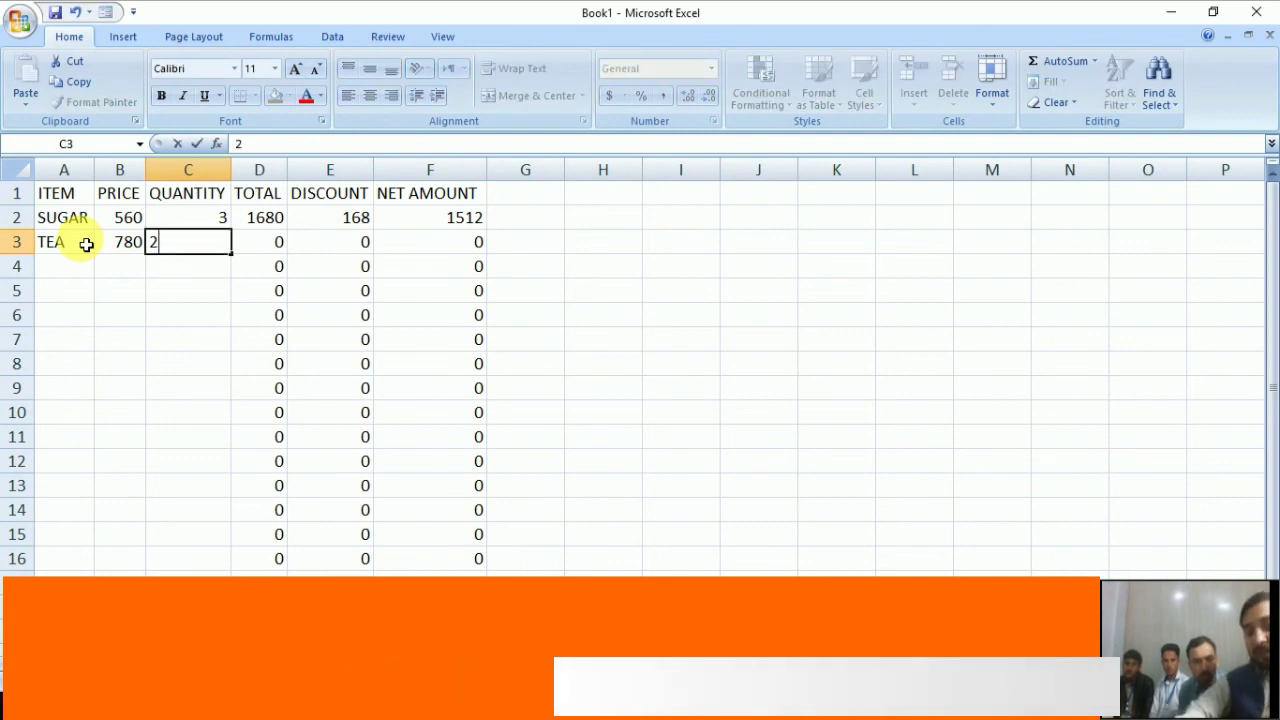
{"action": "key", "text": "Tab"}
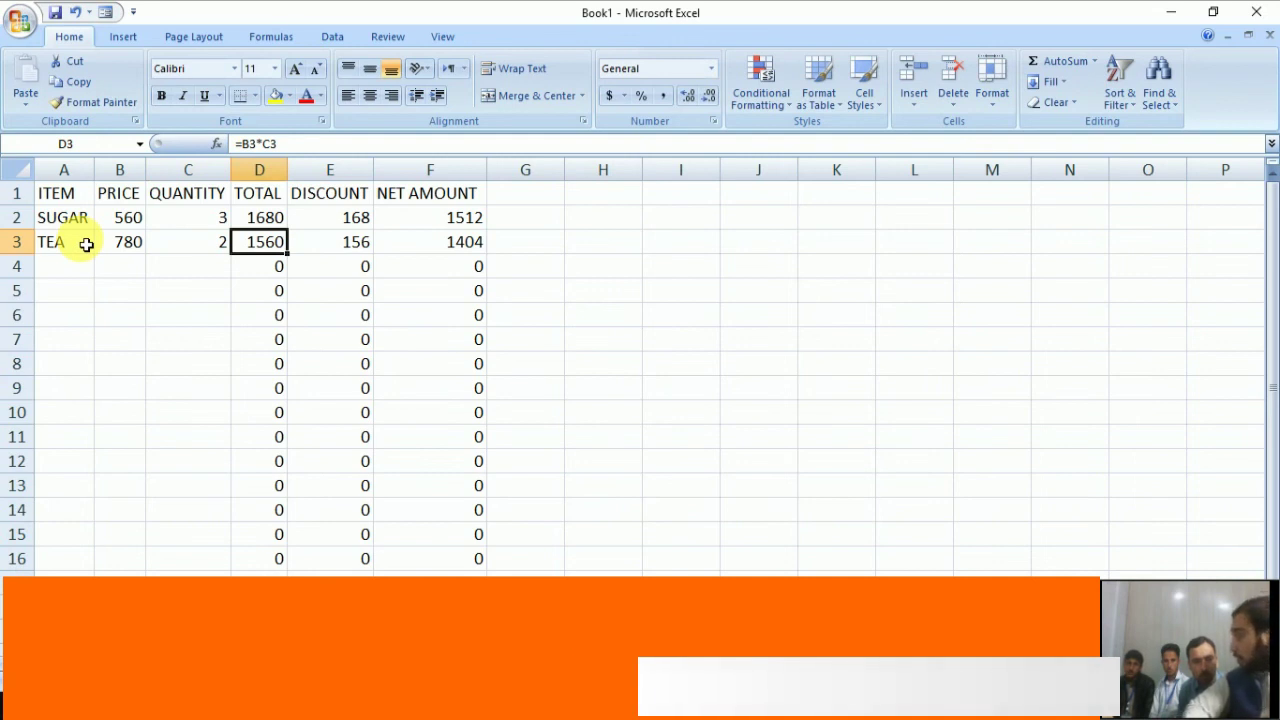